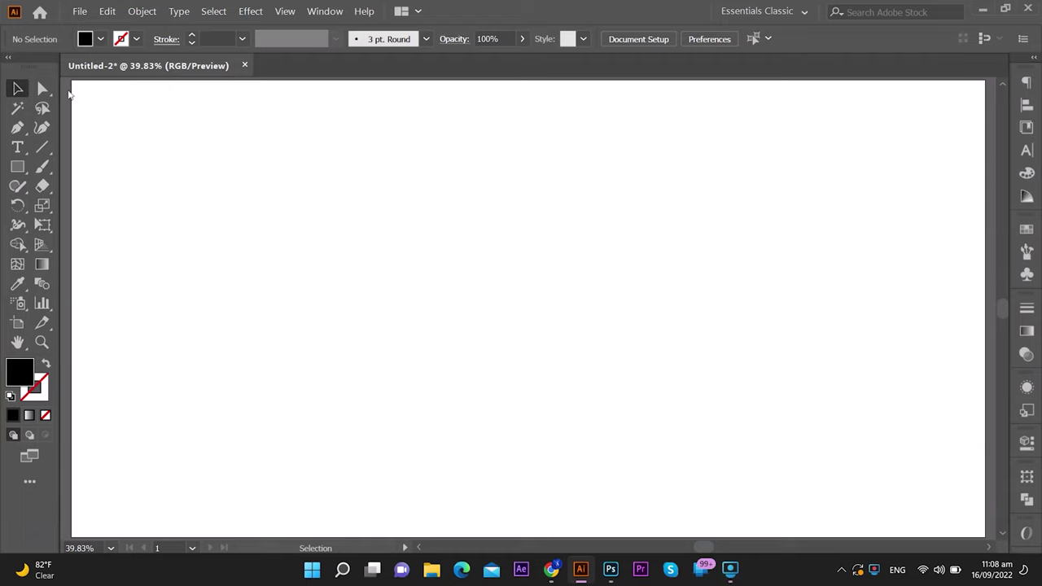
# Type 'DIGISOL TECH' on the artboard, then scale it up and move it toward the top centre
pyautogui.click(17, 147)
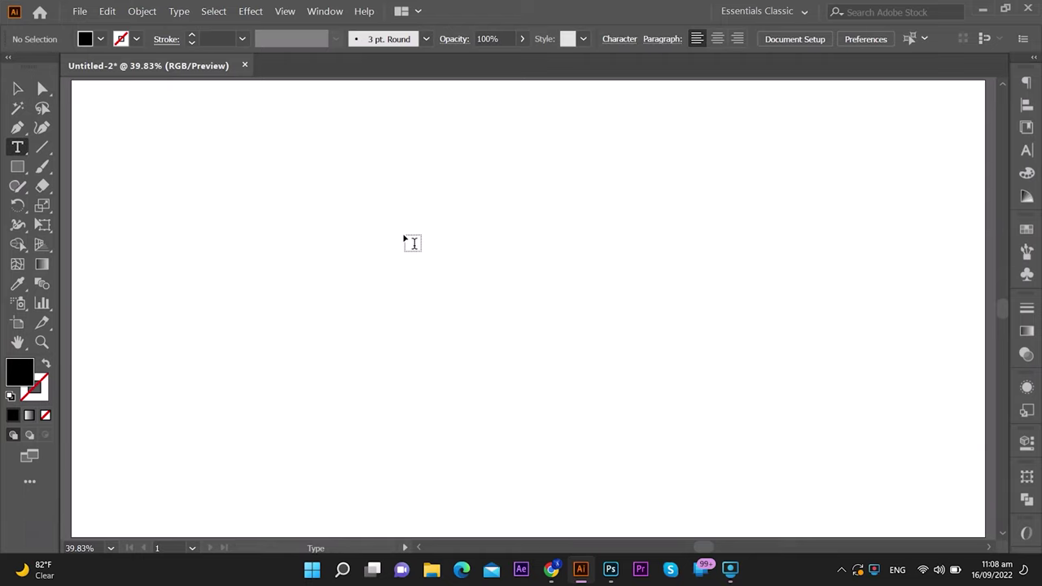
pyautogui.click(344, 179)
pyautogui.write('DIGISOLTECH')
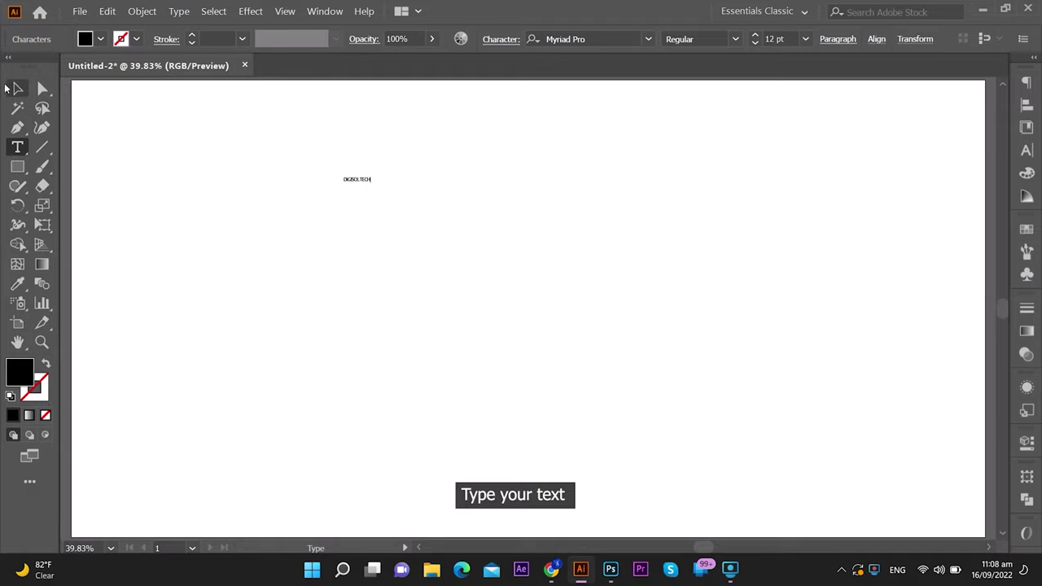
pyautogui.click(17, 88)
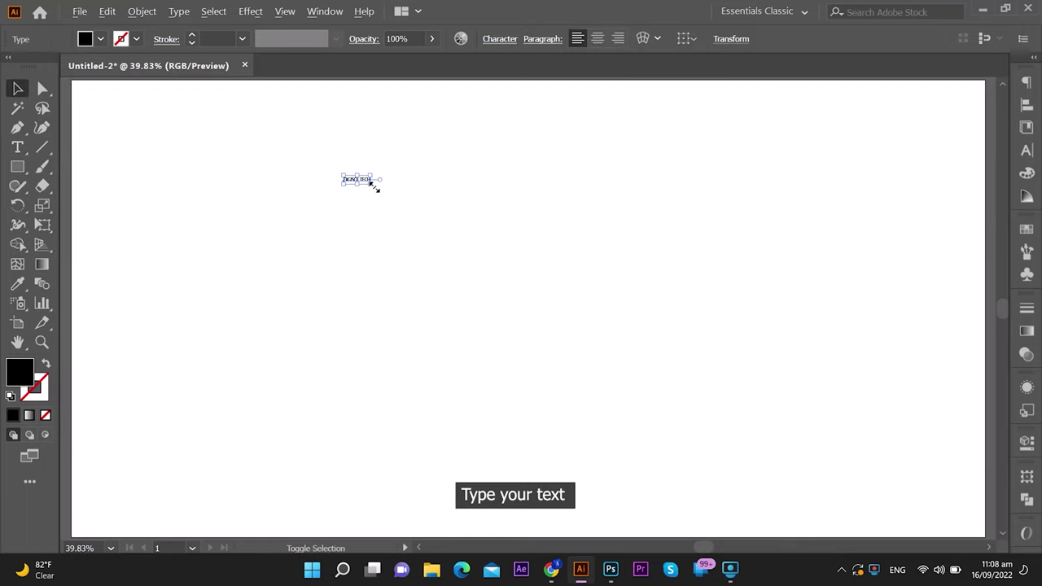
pyautogui.moveTo(373, 185); pyautogui.dragTo(559, 256)
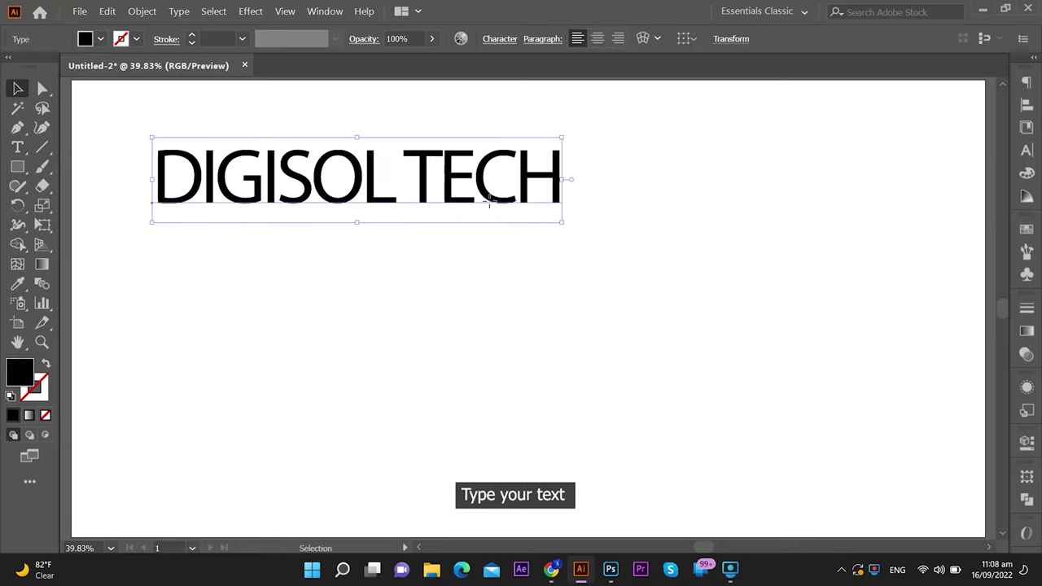
pyautogui.moveTo(489, 203); pyautogui.dragTo(623, 205)
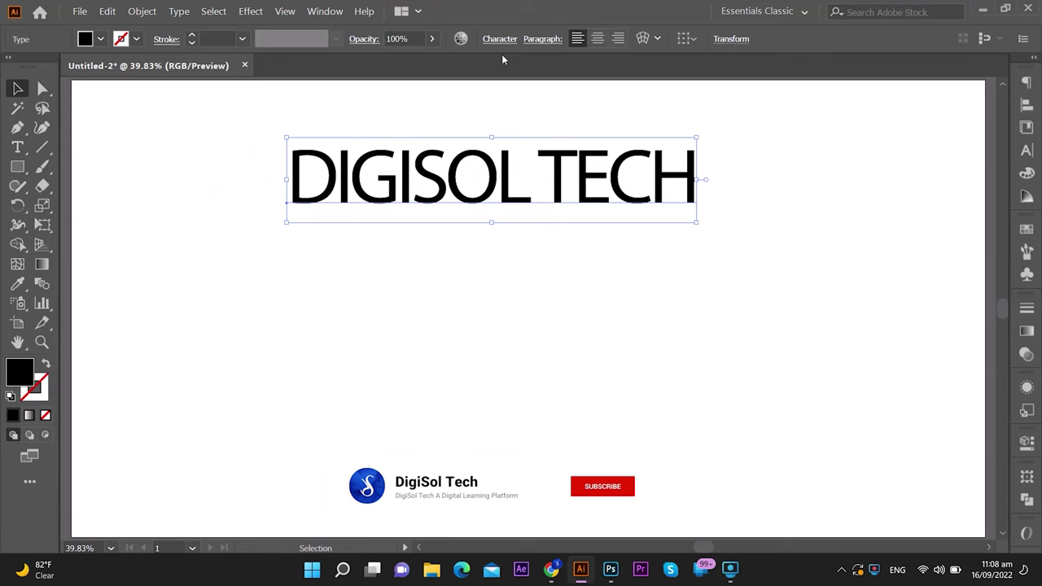
# Set the DIGISOL TECH text to the Grold Black font and nudge it slightly higher
pyautogui.click(1026, 150)
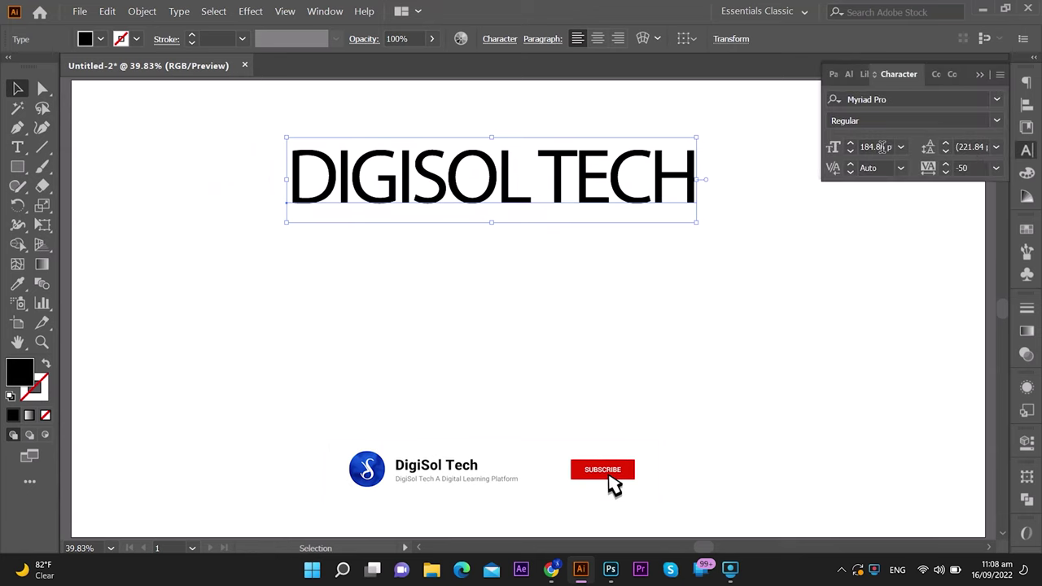
pyautogui.click(903, 98)
pyautogui.write('GROL')
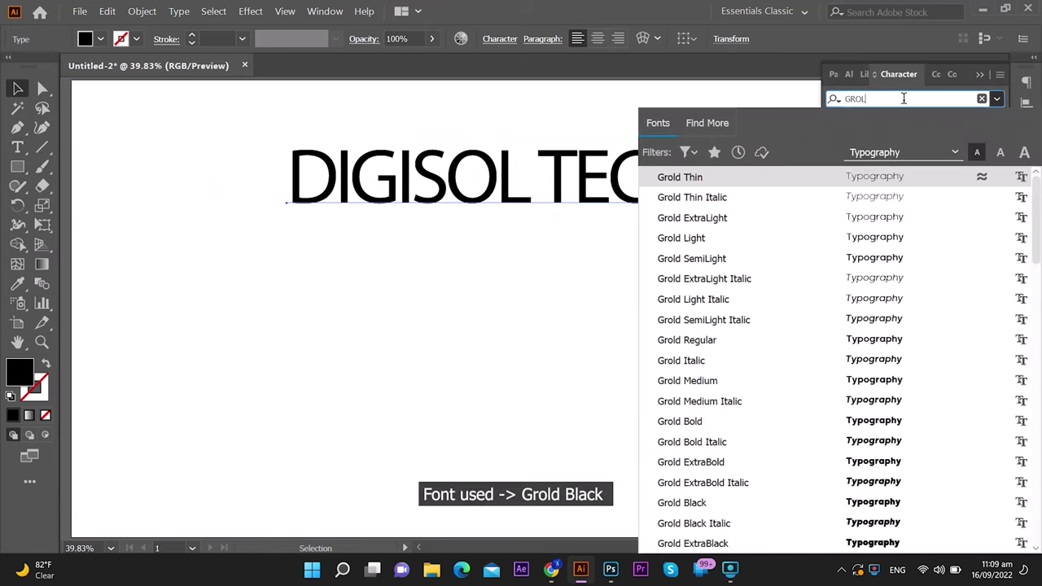
pyautogui.click(753, 505)
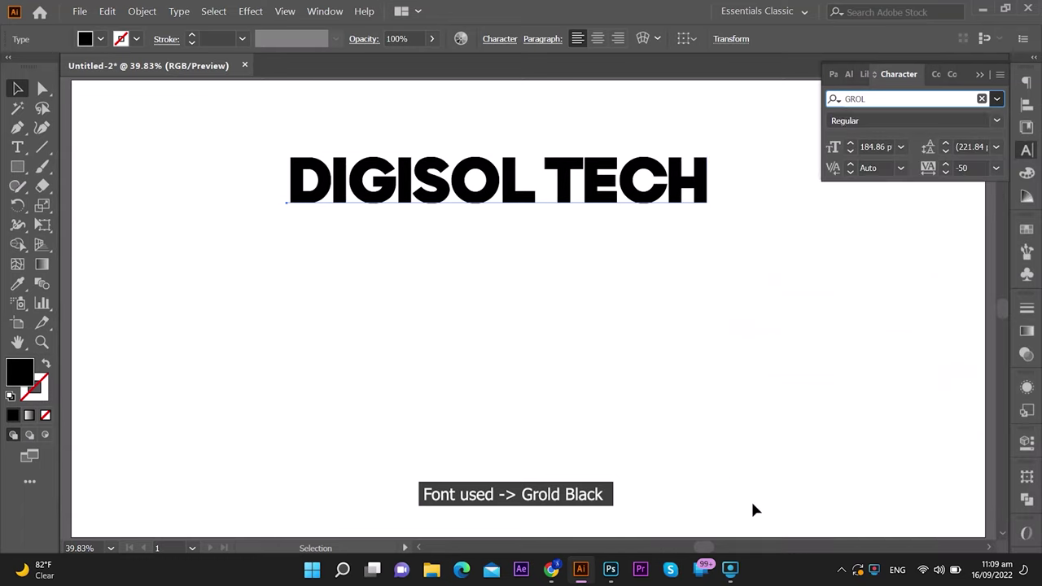
pyautogui.click(980, 75)
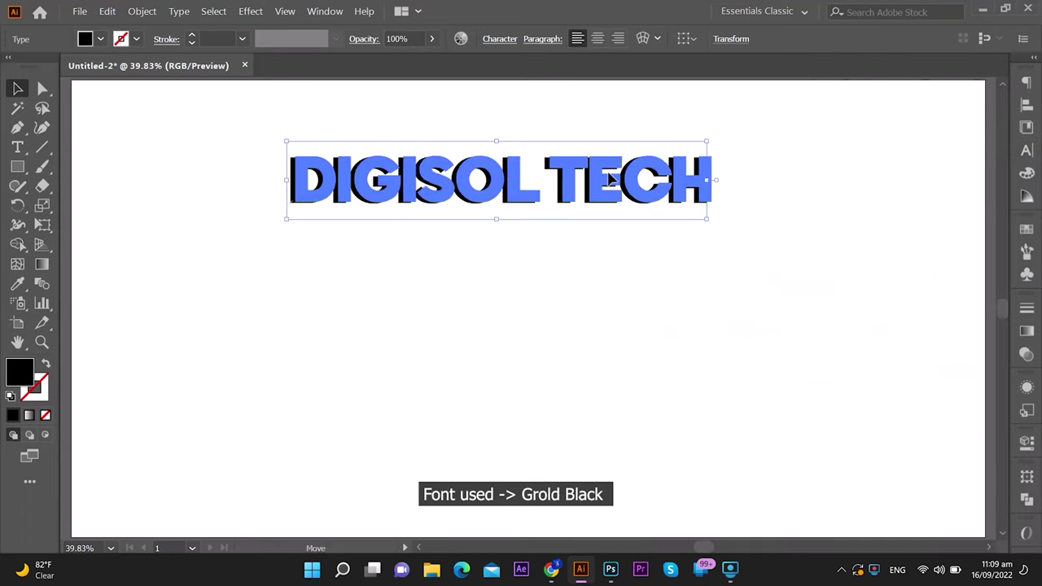
pyautogui.moveTo(606, 179)
pyautogui.mouseDown()
pyautogui.moveTo(618, 179)
pyautogui.moveTo(613, 158)
pyautogui.mouseUp()
# Convert the heading to outlines and drag copies of it downward
pyautogui.rightClick(588, 152)
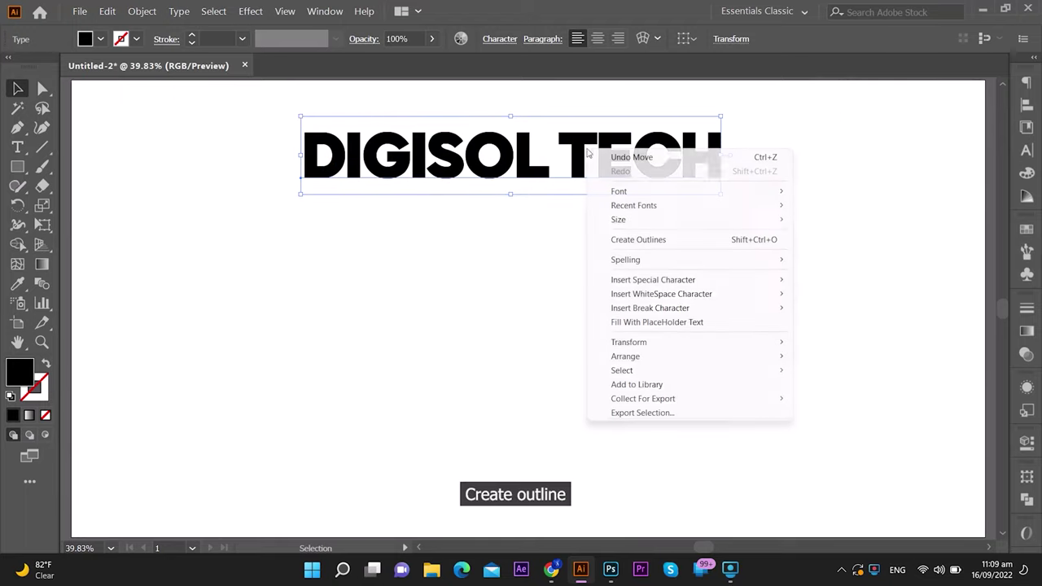
pyautogui.click(643, 239)
pyautogui.moveTo(583, 165)
pyautogui.mouseDown()
pyautogui.moveTo(587, 438)
pyautogui.moveTo(598, 279)
pyautogui.moveTo(597, 288)
pyautogui.mouseUp()
# Rotate two copies 90° to stand vertically as the frame's left and right sides
pyautogui.moveTo(735, 270); pyautogui.dragTo(664, 358)
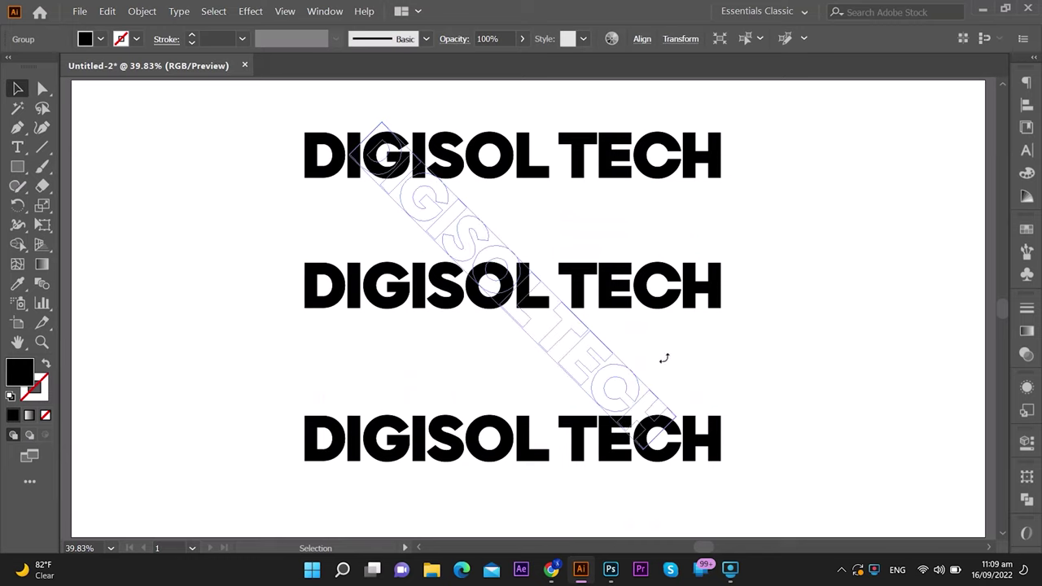
pyautogui.moveTo(597, 361); pyautogui.dragTo(560, 372)
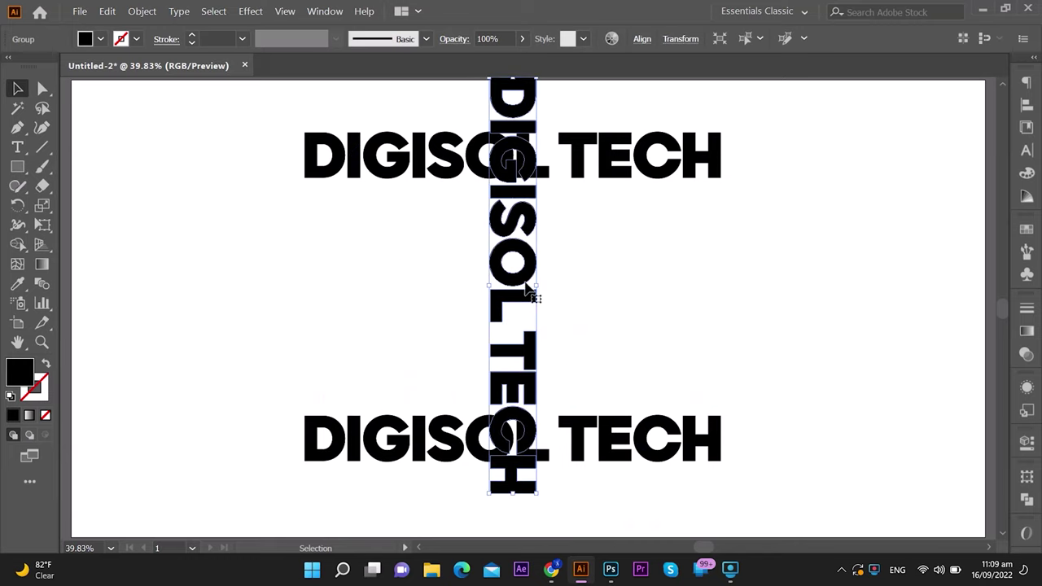
pyautogui.moveTo(528, 285); pyautogui.dragTo(794, 299)
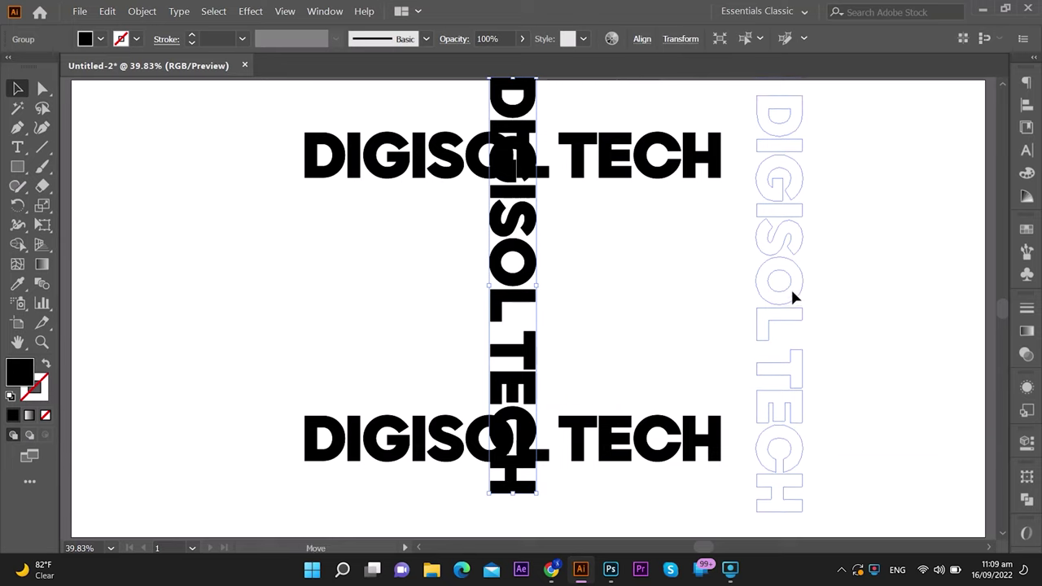
pyautogui.moveTo(792, 293)
pyautogui.mouseDown()
pyautogui.moveTo(799, 284)
pyautogui.moveTo(266, 286)
pyautogui.mouseUp()
pyautogui.moveTo(276, 96); pyautogui.dragTo(245, 422)
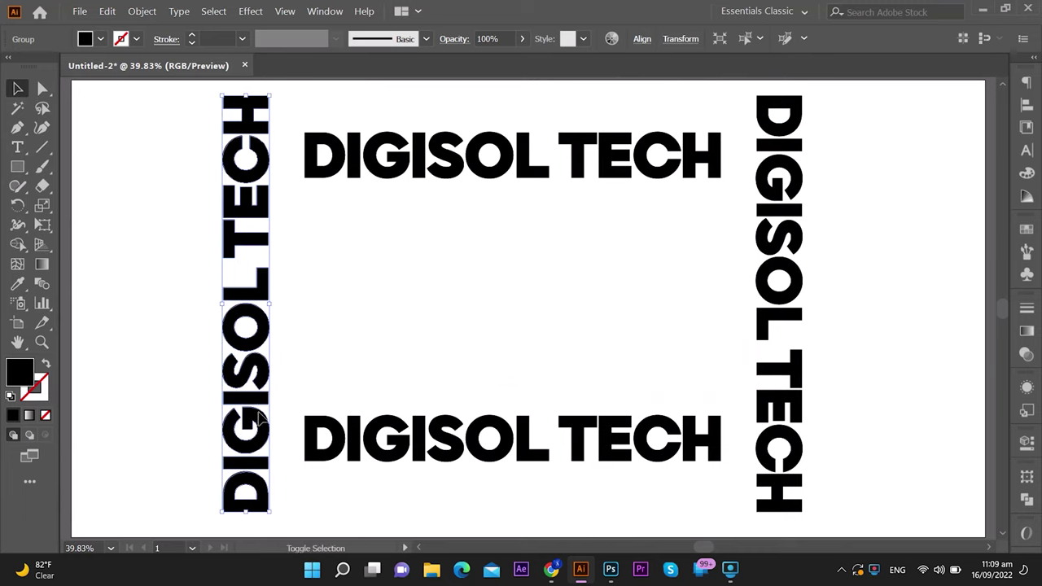
pyautogui.moveTo(270, 329); pyautogui.dragTo(286, 322)
pyautogui.moveTo(337, 457); pyautogui.dragTo(327, 503)
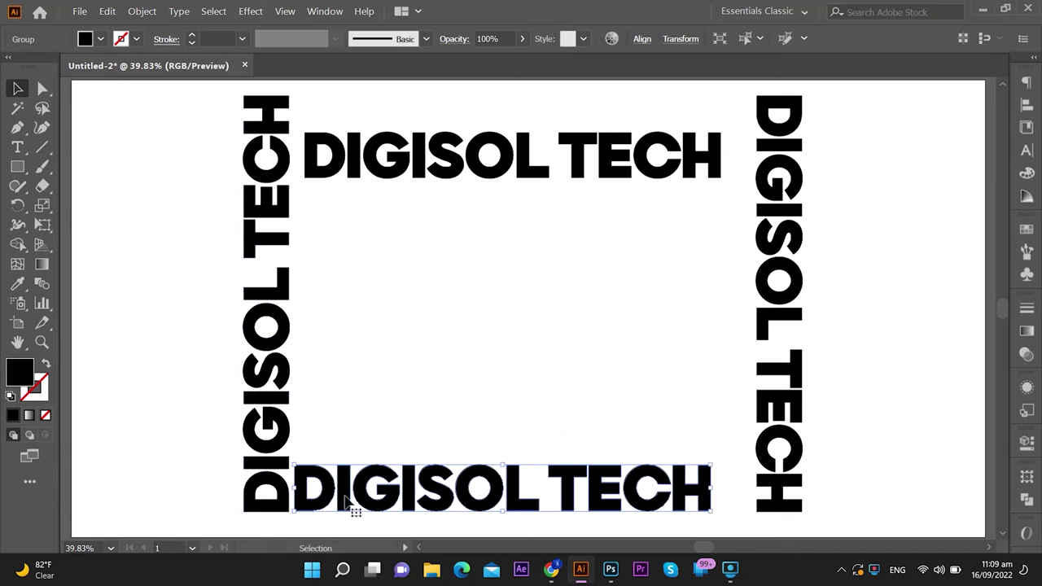
# Close the top and bottom texts against the sides, then shrink the whole frame and shift it right
pyautogui.moveTo(781, 493); pyautogui.dragTo(742, 496)
pyautogui.moveTo(514, 158); pyautogui.dragTo(502, 124)
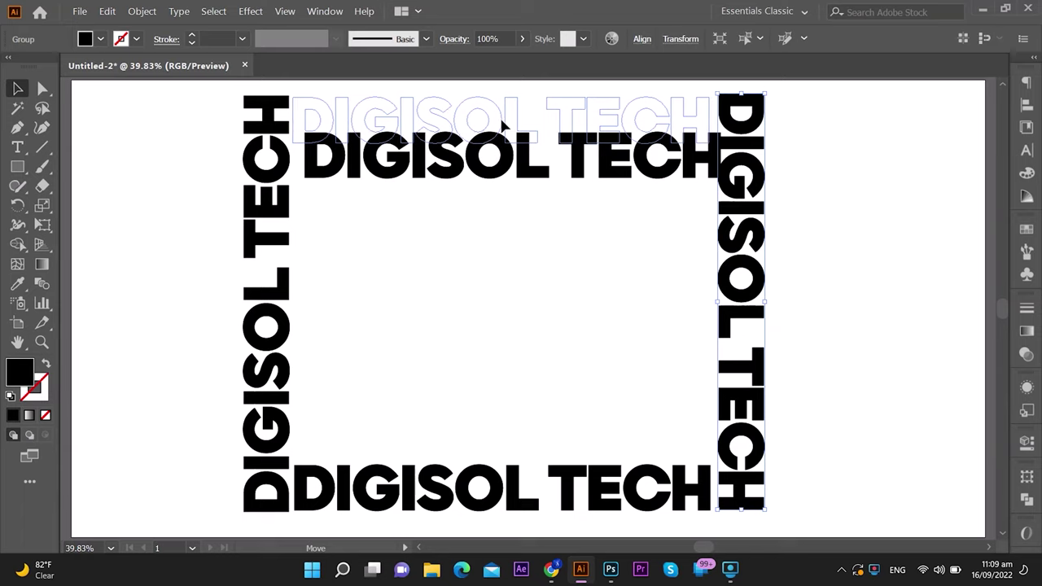
pyautogui.moveTo(502, 124); pyautogui.dragTo(504, 124)
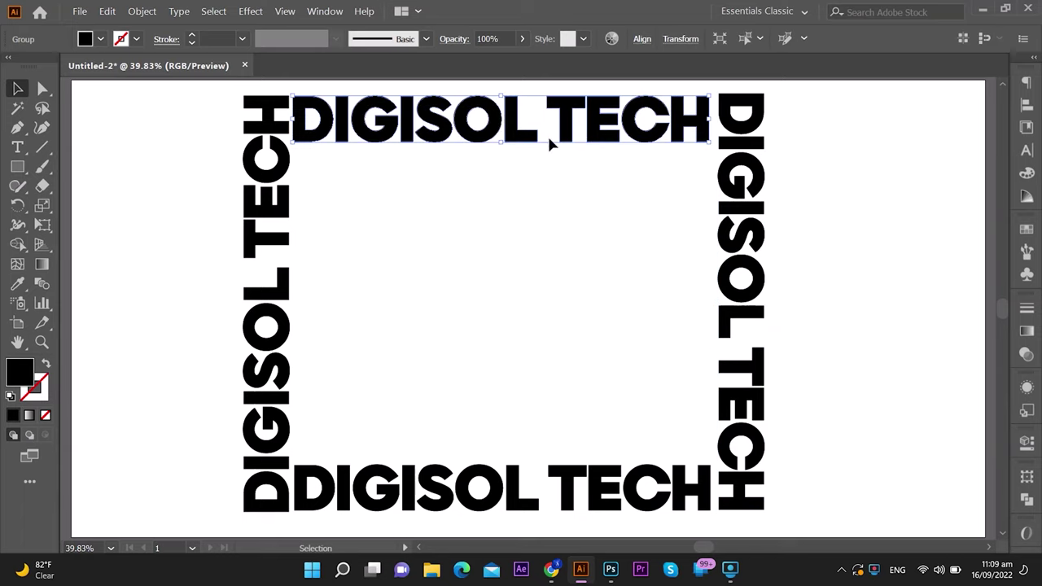
pyautogui.moveTo(797, 490); pyautogui.dragTo(232, 85)
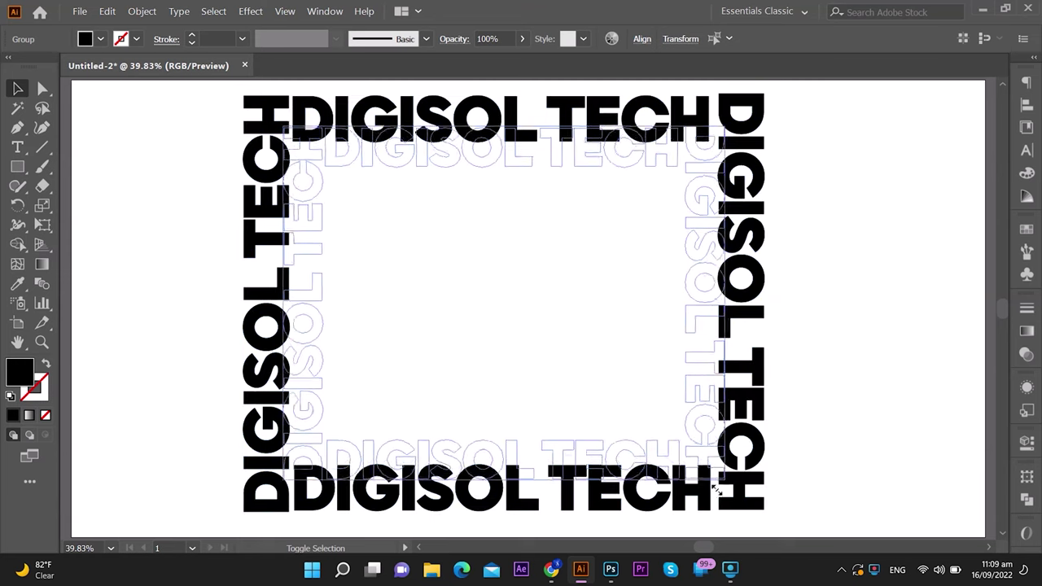
pyautogui.moveTo(766, 511); pyautogui.dragTo(711, 469)
pyautogui.moveTo(698, 312); pyautogui.dragTo(712, 312)
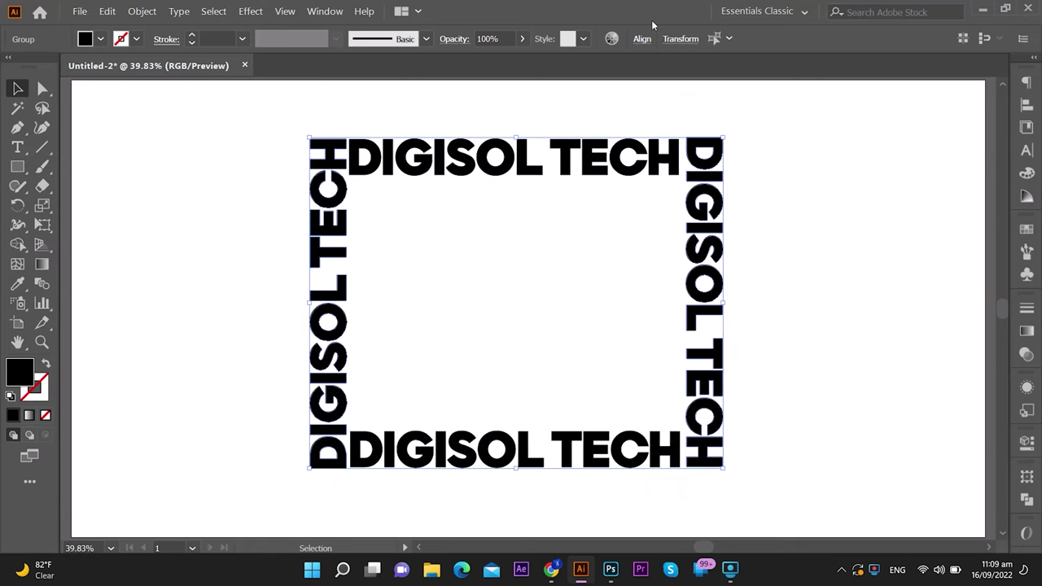
# Select the horizontal text rows and bring up the alignment options
pyautogui.click(642, 38)
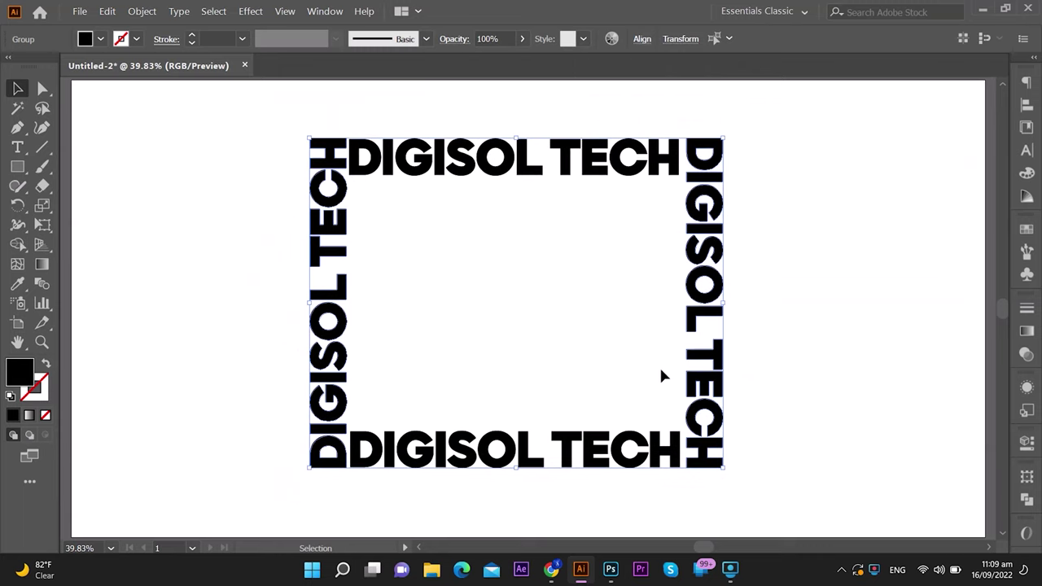
pyautogui.moveTo(615, 496); pyautogui.dragTo(546, 139)
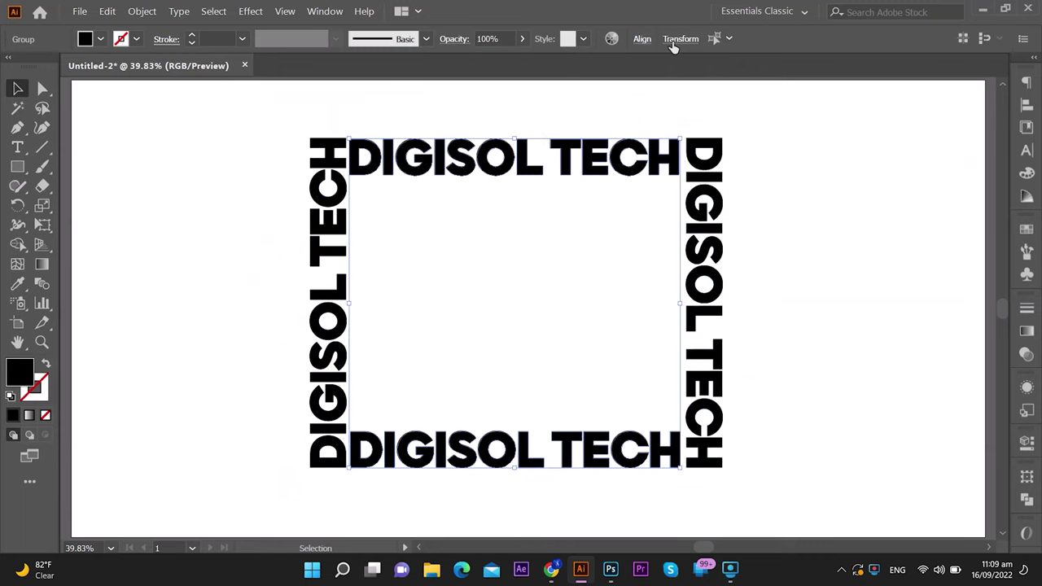
pyautogui.click(642, 38)
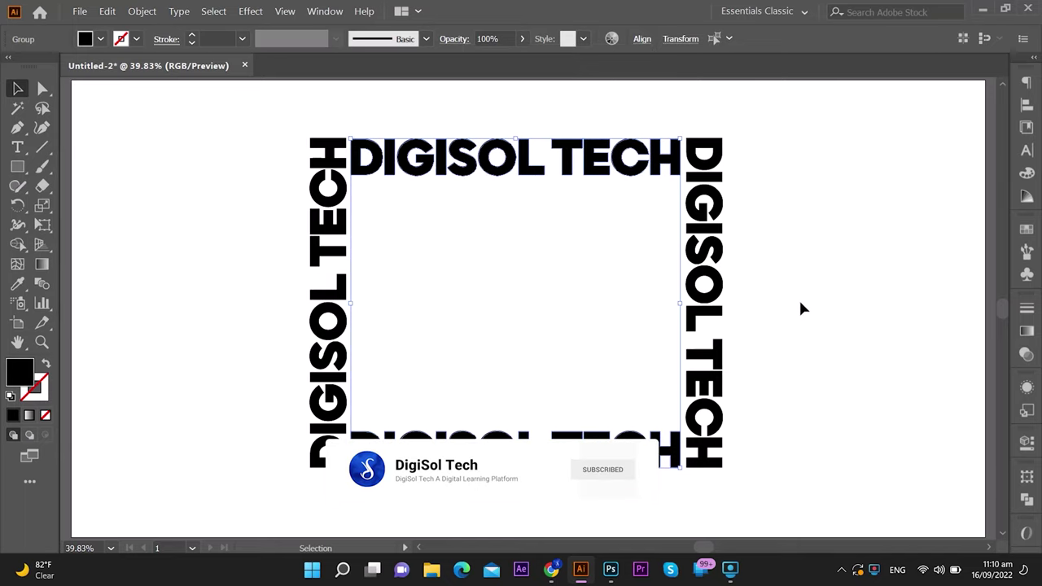
# Align the top row of text pieces along their top edges
pyautogui.click(799, 346)
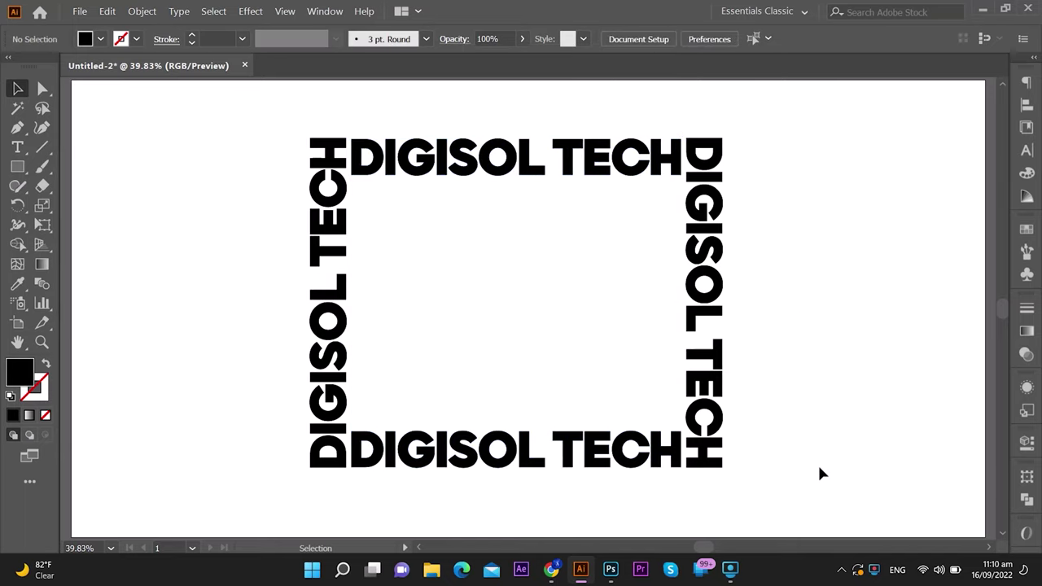
pyautogui.moveTo(792, 487); pyautogui.dragTo(274, 418)
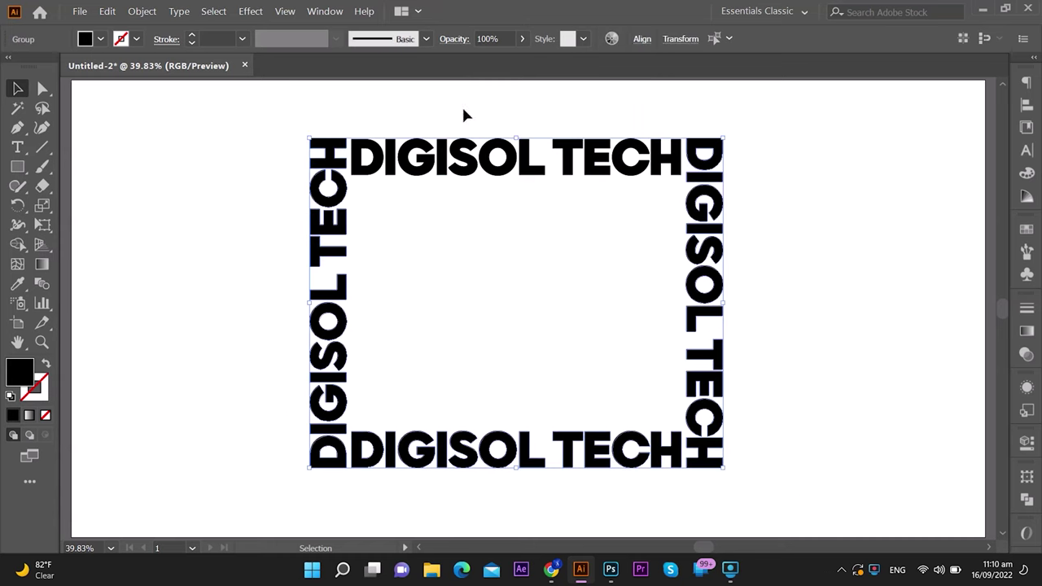
pyautogui.click(642, 38)
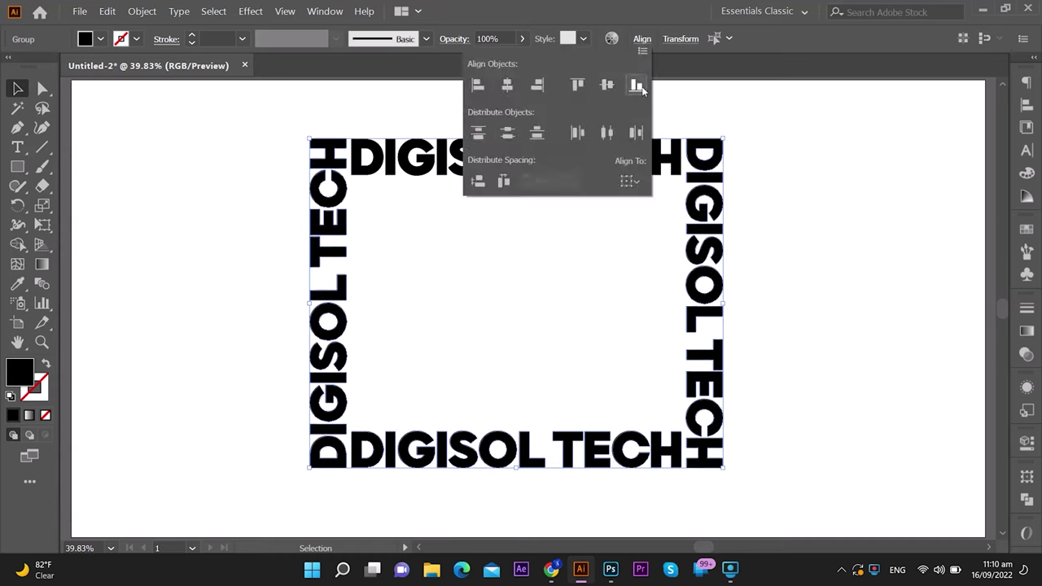
pyautogui.moveTo(805, 208); pyautogui.dragTo(312, 107)
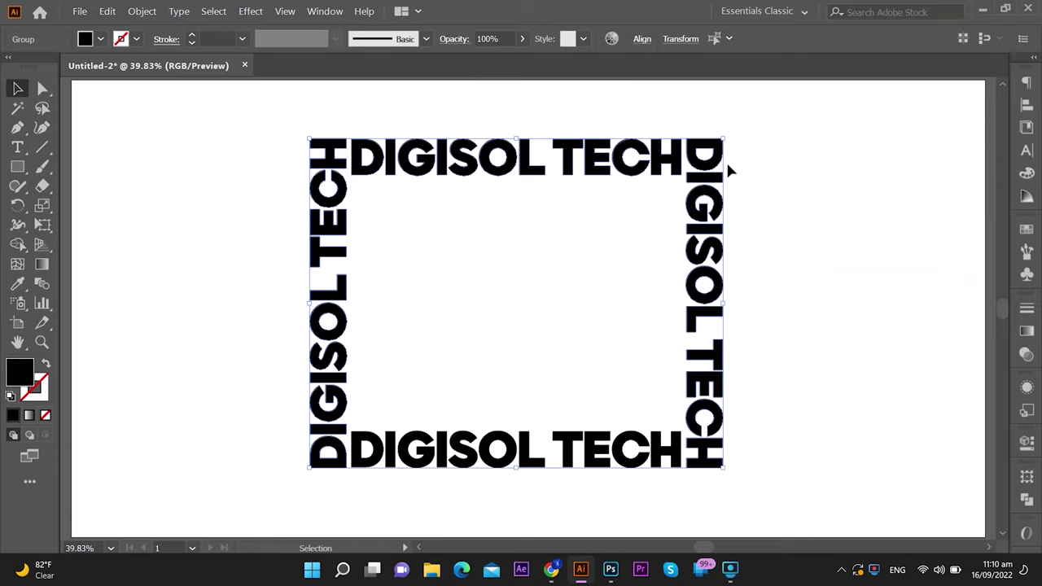
pyautogui.click(641, 41)
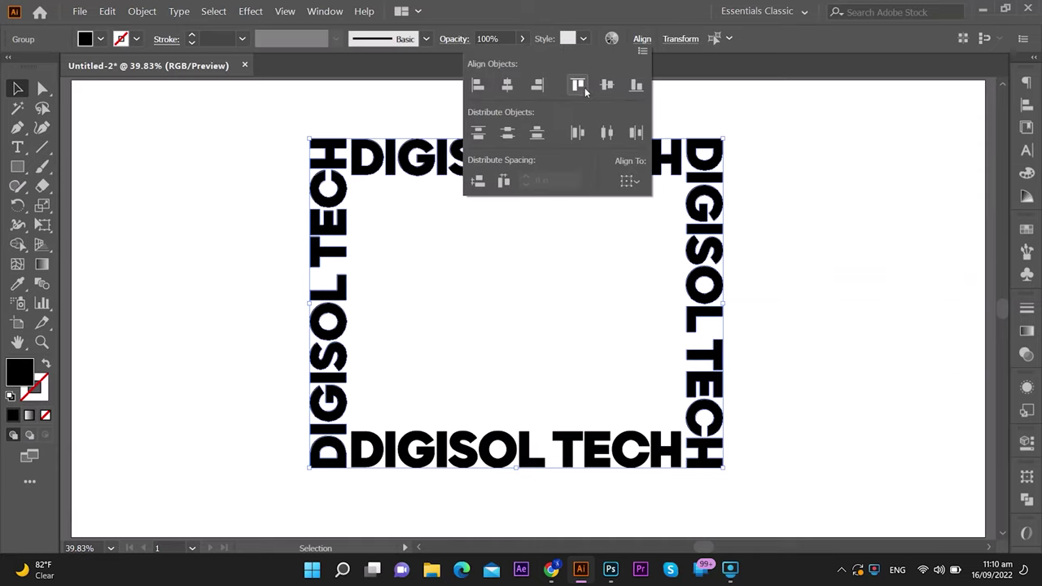
pyautogui.click(585, 87)
# Select all four DIGISOL TECH pieces and group them into one object
pyautogui.click(826, 311)
pyautogui.moveTo(807, 456)
pyautogui.mouseDown()
pyautogui.moveTo(317, 182)
pyautogui.moveTo(313, 161)
pyautogui.mouseUp()
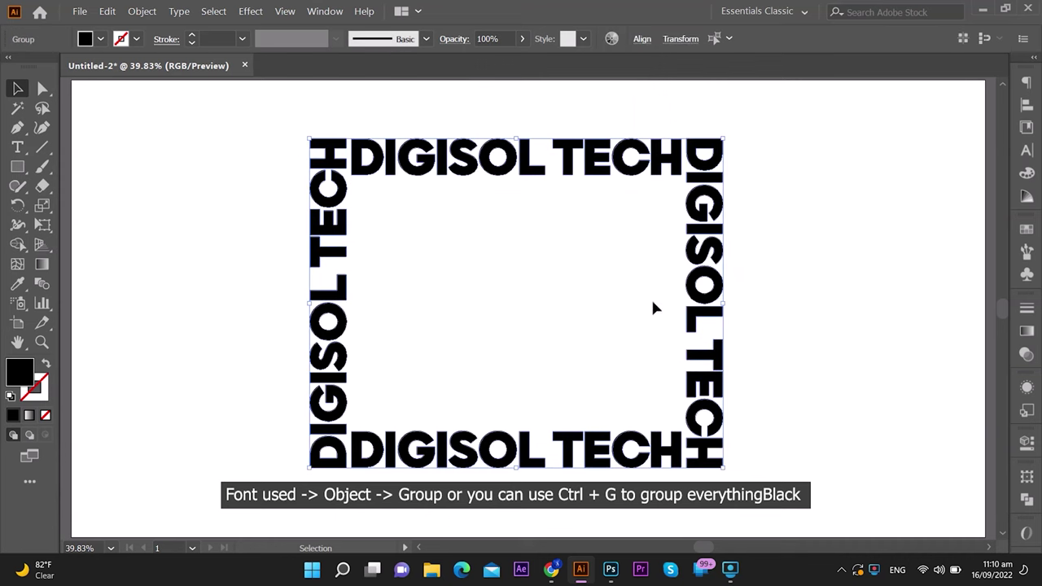
pyautogui.click(139, 8)
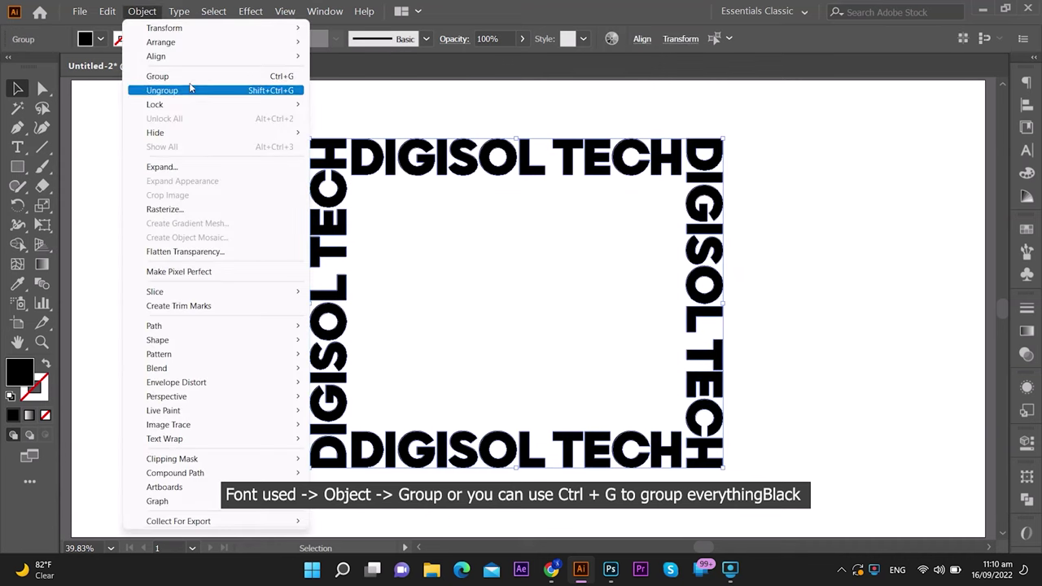
pyautogui.click(157, 75)
pyautogui.click(788, 349)
# Give the grouped text frame a white stroke colour
pyautogui.moveTo(788, 354); pyautogui.dragTo(682, 314)
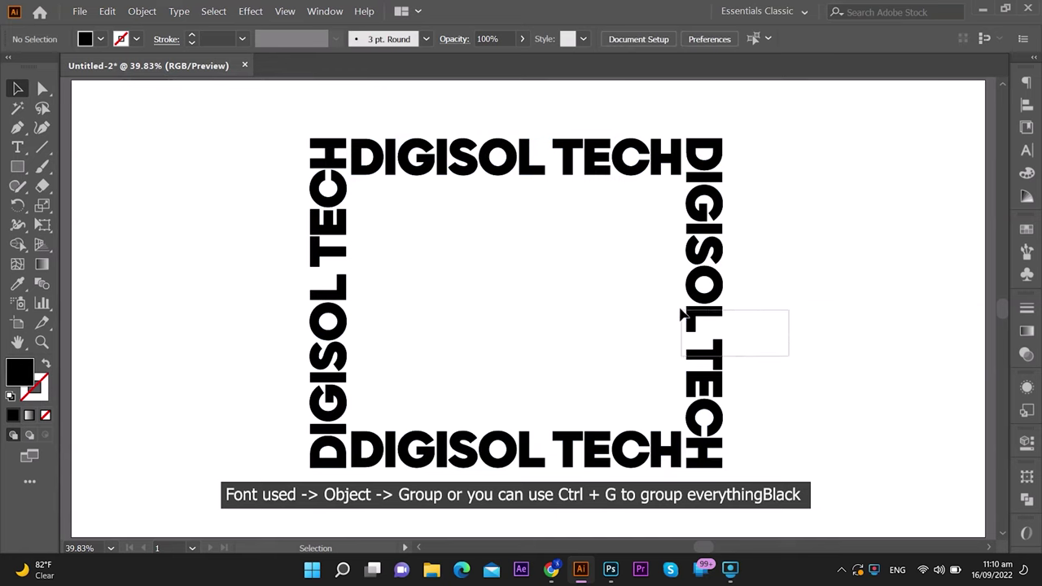
pyautogui.click(39, 398)
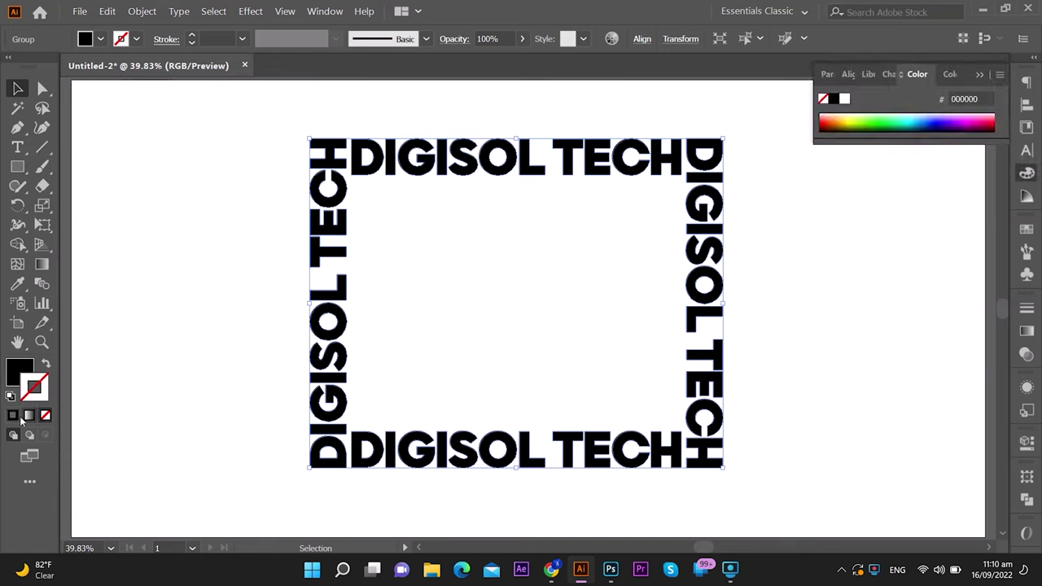
pyautogui.click(845, 98)
pyautogui.click(978, 75)
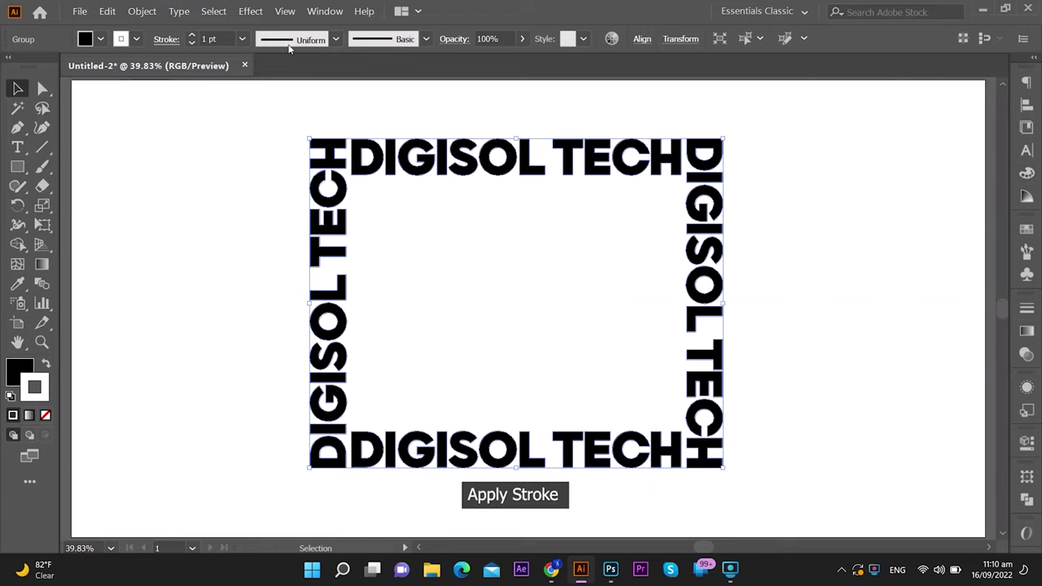
# Set the stroke weight to 5 pt and check the result
pyautogui.click(213, 38)
pyautogui.click(193, 36)
pyautogui.click(193, 36)
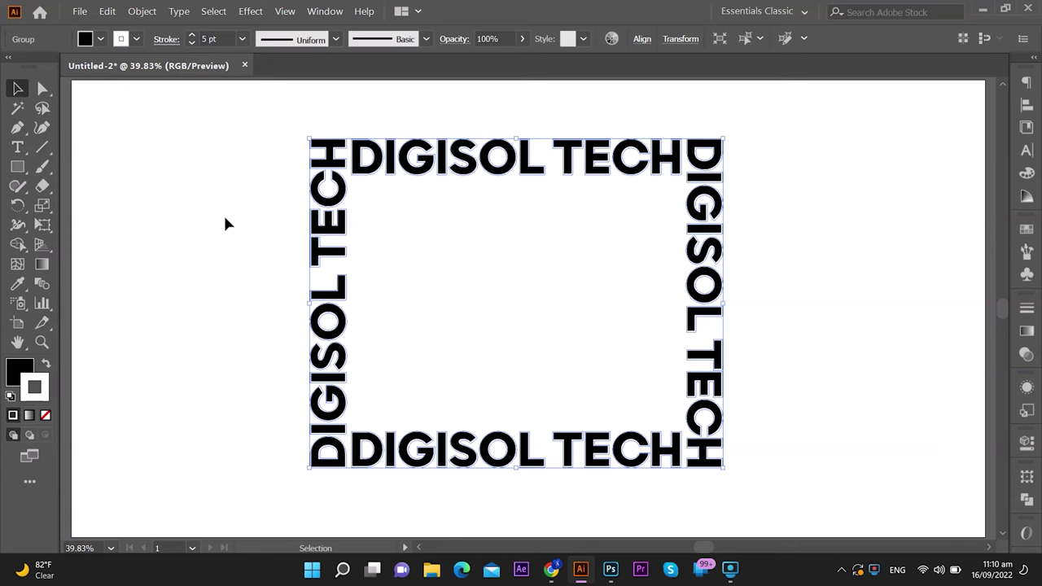
pyautogui.click(564, 228)
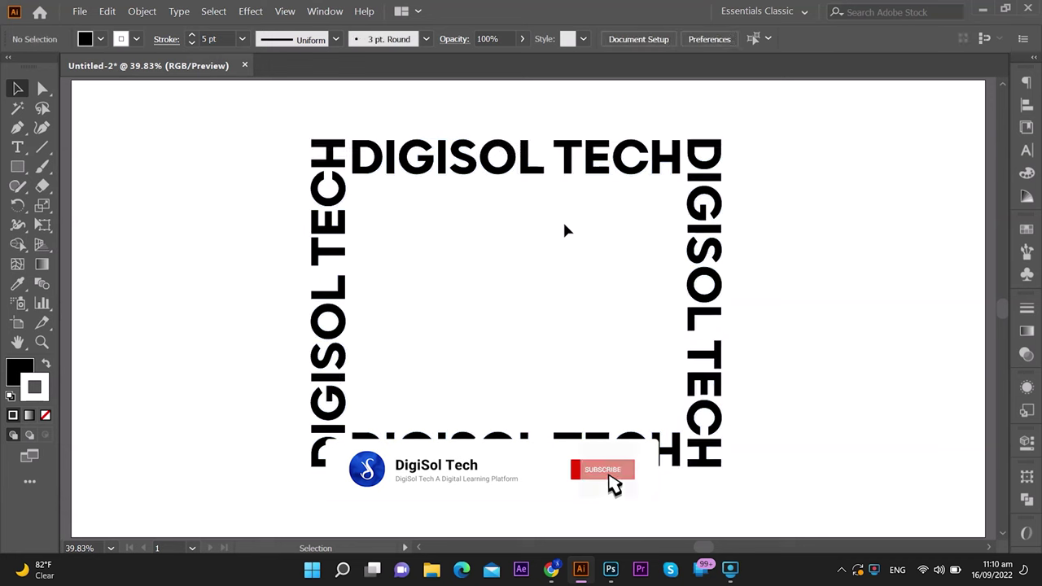
pyautogui.click(714, 217)
# Apply a Distort & Transform > Transform effect to the group with Preview on
pyautogui.click(250, 11)
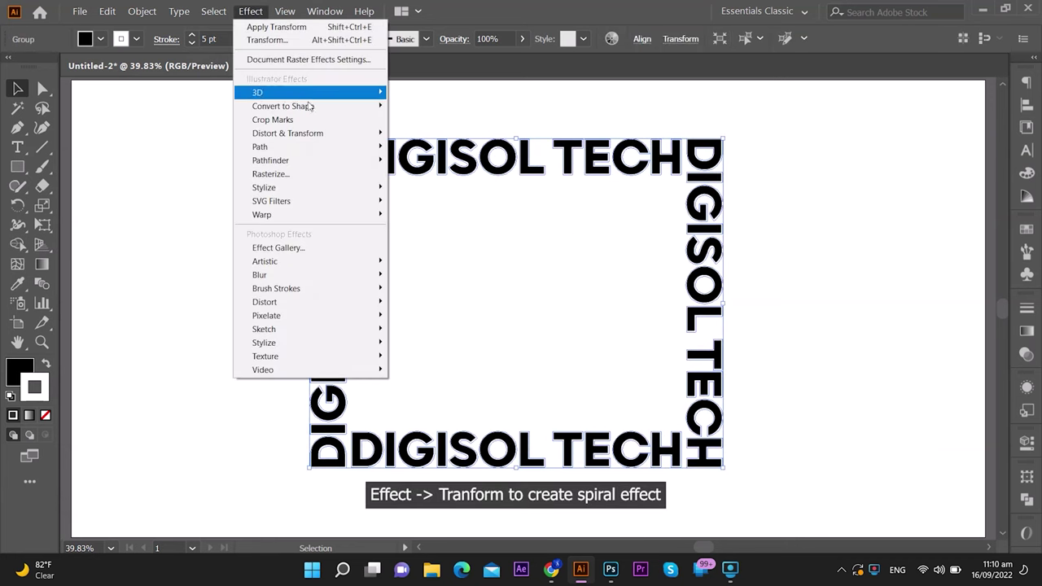
pyautogui.moveTo(287, 132)
pyautogui.click(425, 172)
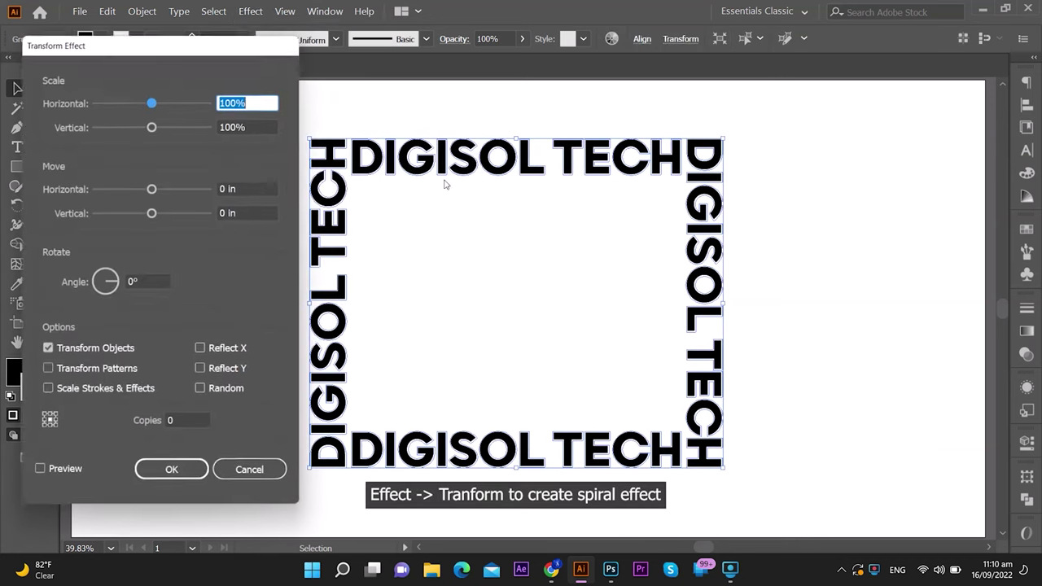
pyautogui.click(58, 472)
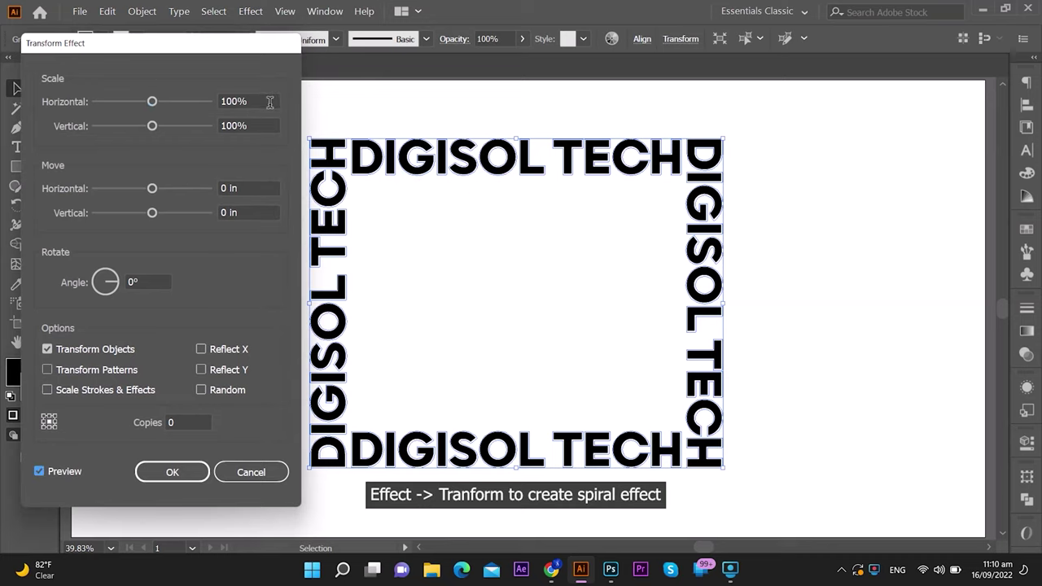
pyautogui.scroll(-2, 269, 102)
pyautogui.scroll(-1, 270, 102)
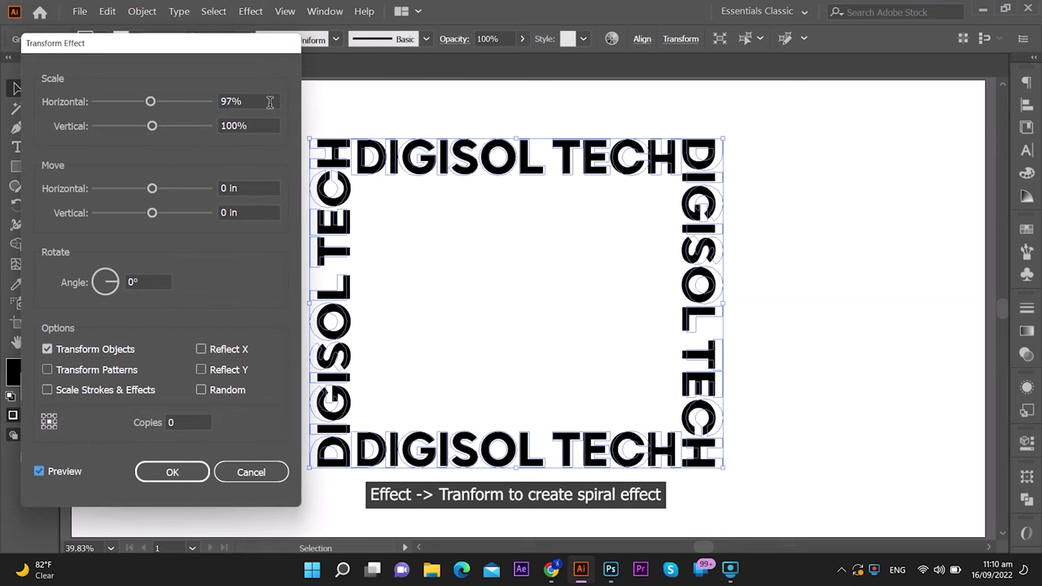
pyautogui.scroll(-1, 270, 102)
pyautogui.scroll(-1, 269, 101)
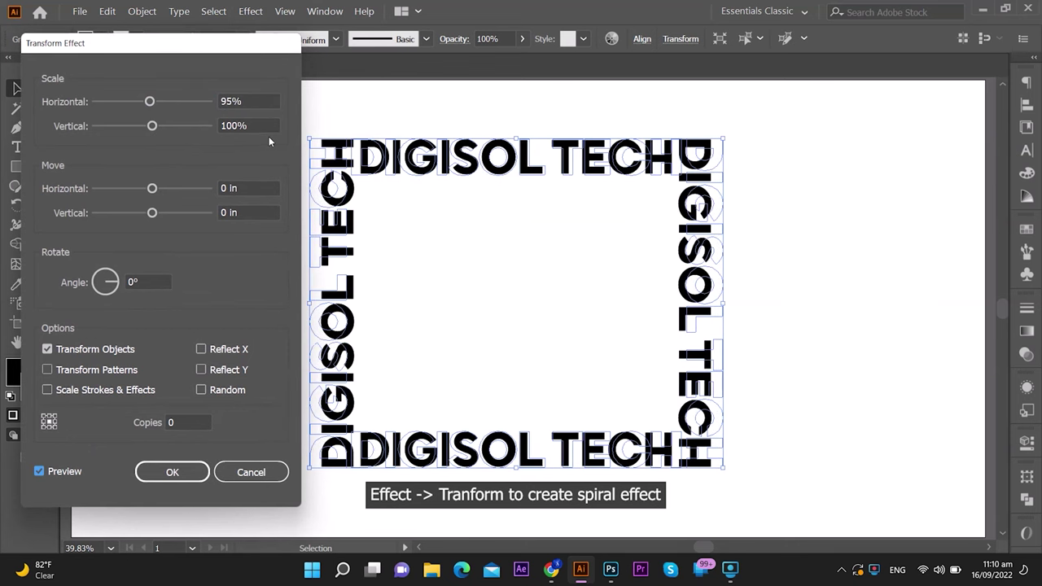
pyautogui.scroll(-1, 269, 125)
pyautogui.scroll(-1, 269, 125)
pyautogui.scroll(-1, 268, 125)
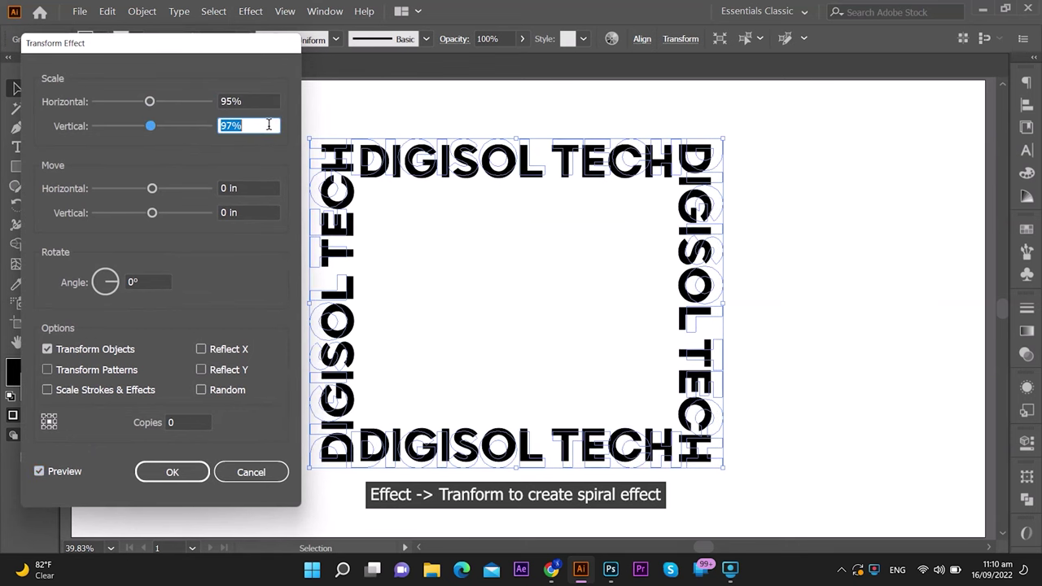
pyautogui.scroll(-1, 269, 125)
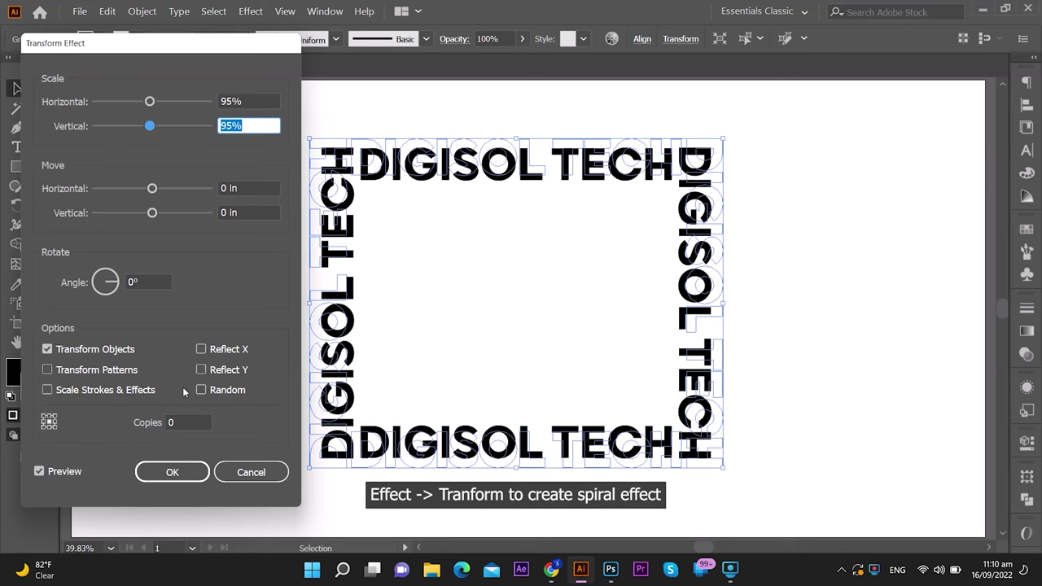
# Set the transform to 32 copies at 95% scale and 2° rotation, and confirm
pyautogui.click(176, 422)
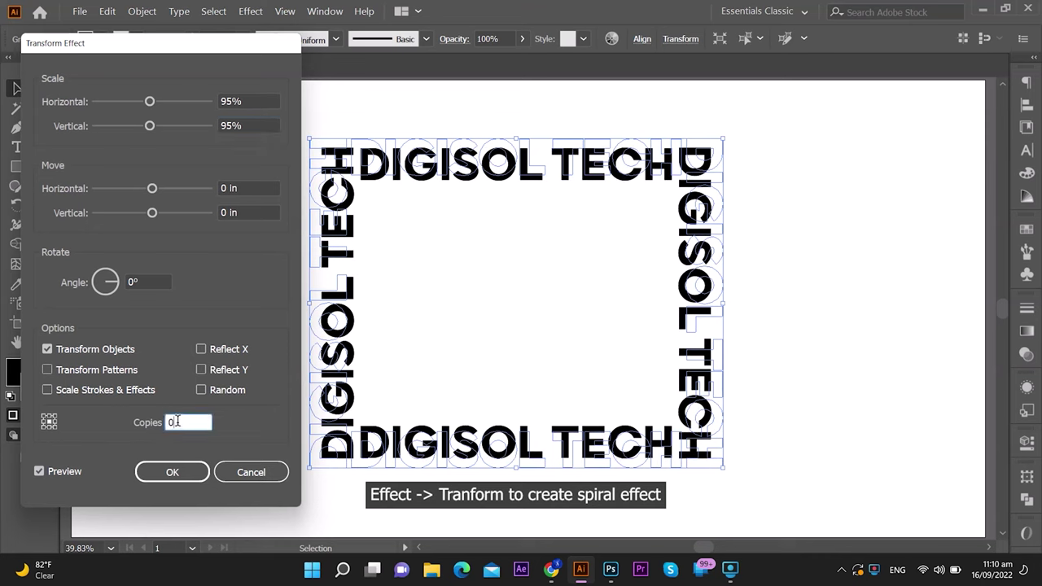
pyautogui.scroll(2, 174, 421)
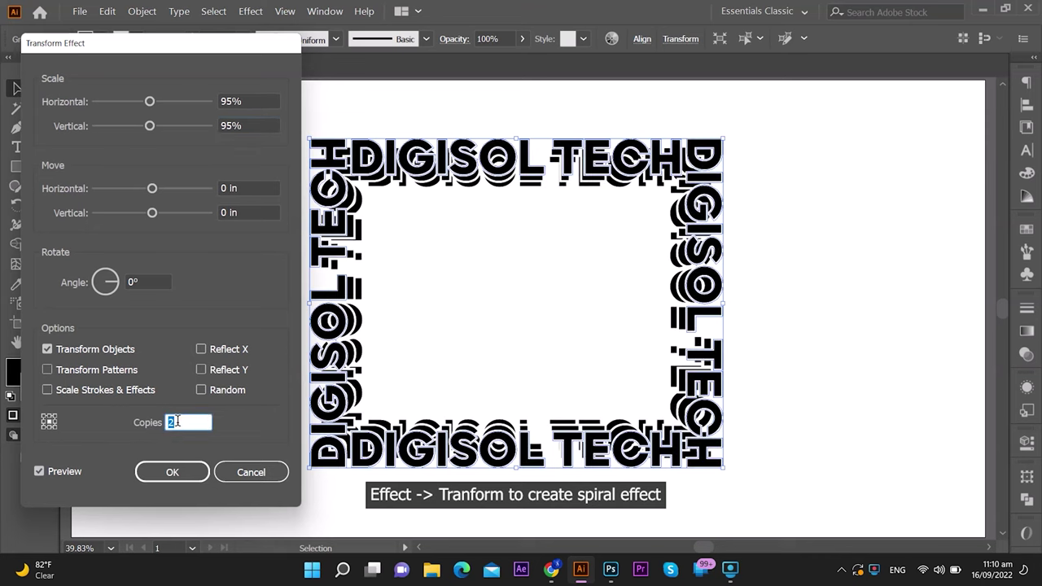
pyautogui.scroll(3, 175, 421)
pyautogui.scroll(2, 174, 421)
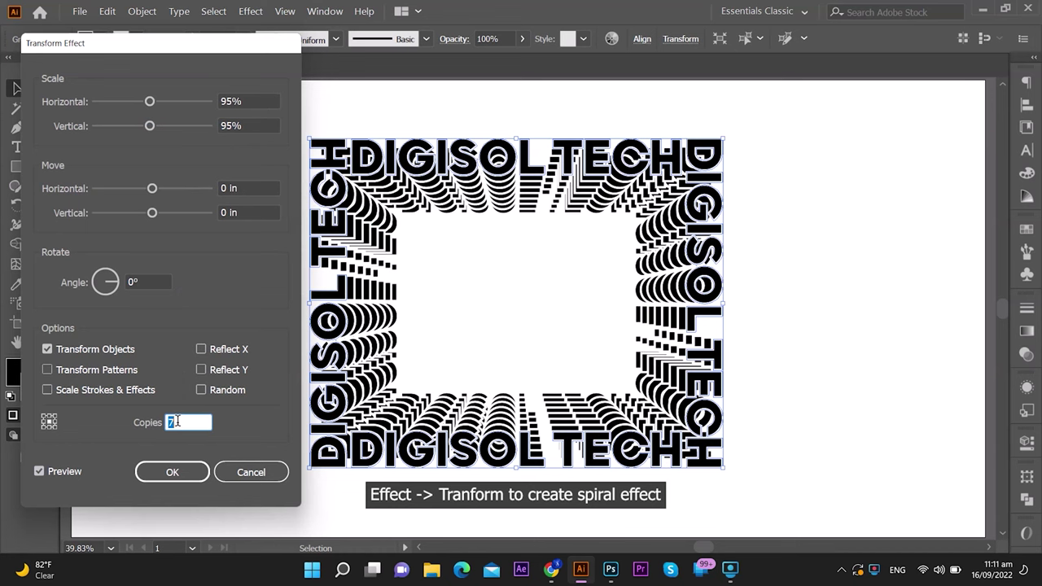
pyautogui.scroll(4, 175, 421)
pyautogui.scroll(4, 174, 421)
pyautogui.scroll(4, 175, 421)
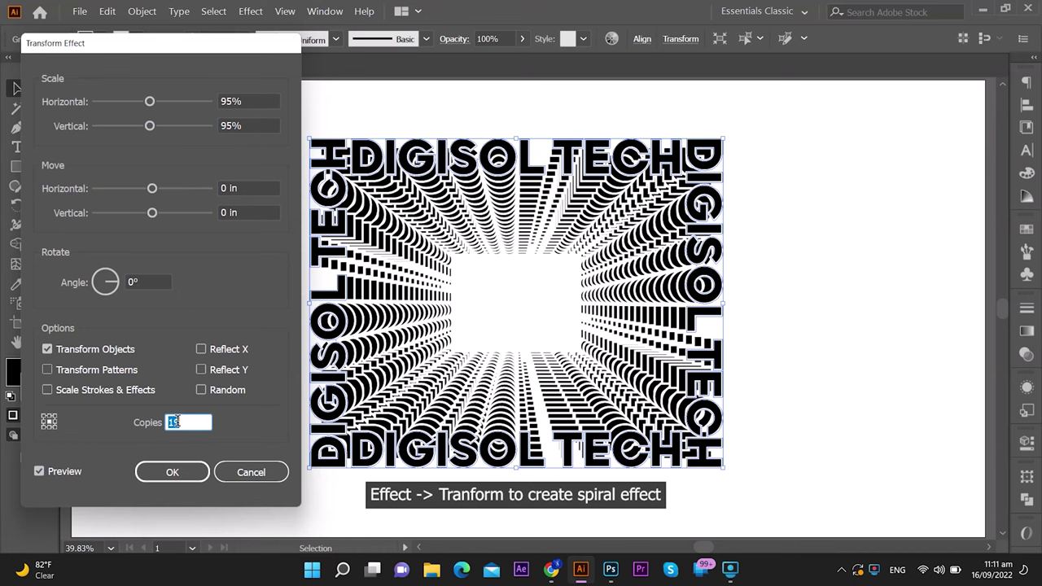
pyautogui.scroll(4, 174, 421)
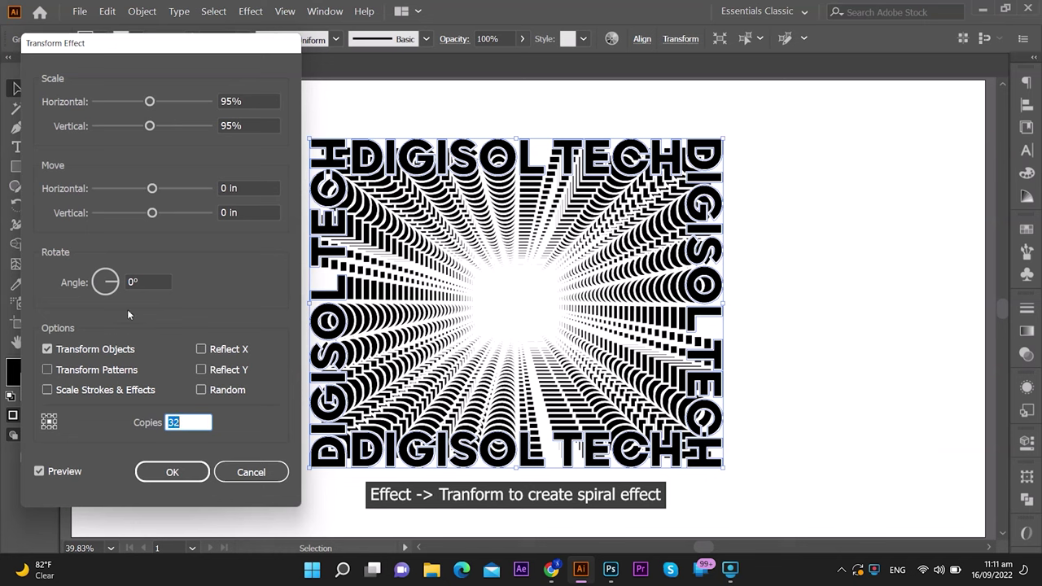
pyautogui.click(144, 281)
pyautogui.scroll(-1, 144, 282)
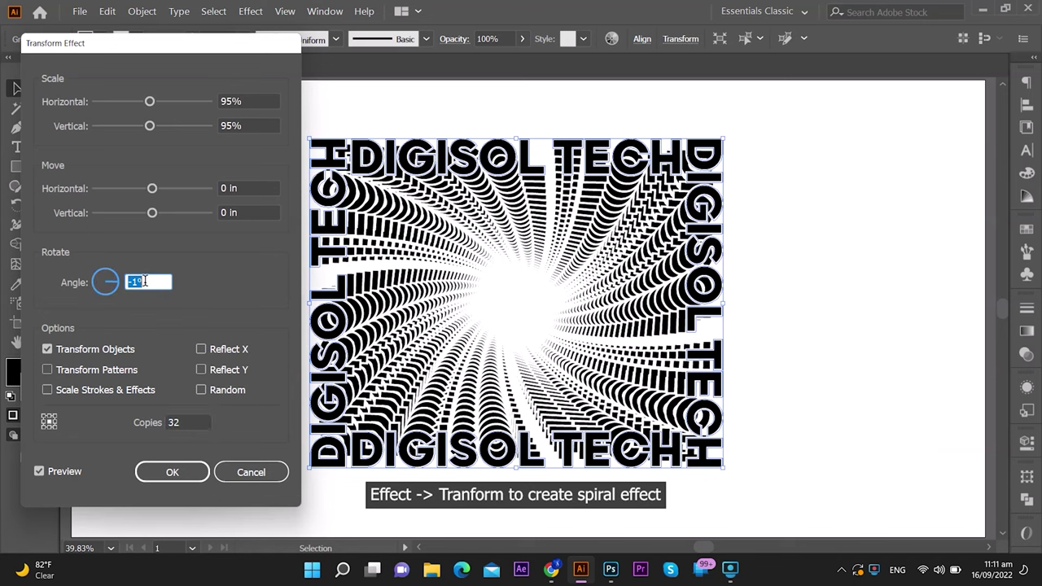
pyautogui.scroll(1, 144, 282)
pyautogui.scroll(2, 144, 281)
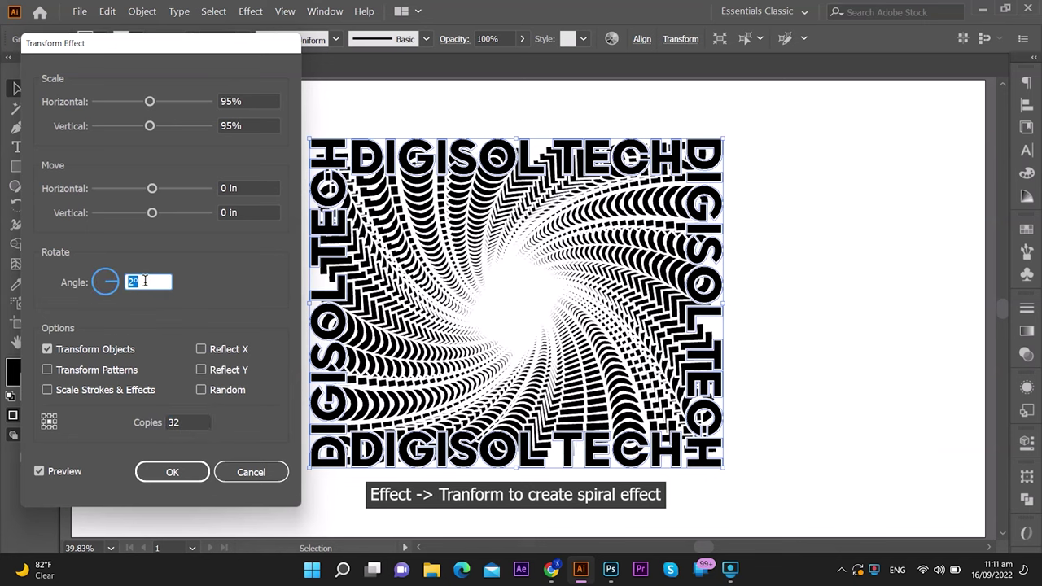
pyautogui.click(172, 472)
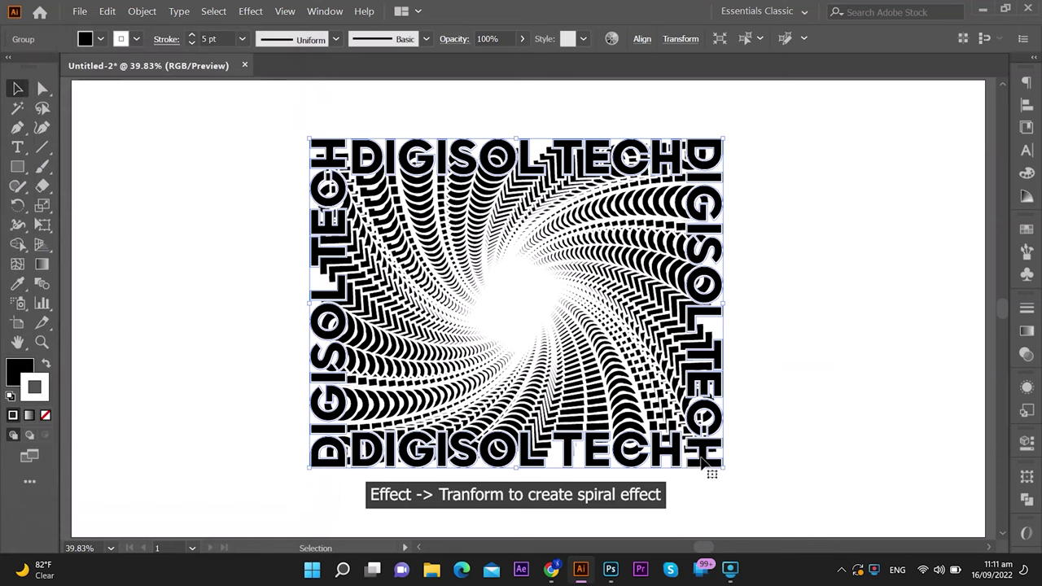
# Centre the spiral horizontally and vertically relative to the artboard
pyautogui.click(638, 39)
pyautogui.click(629, 180)
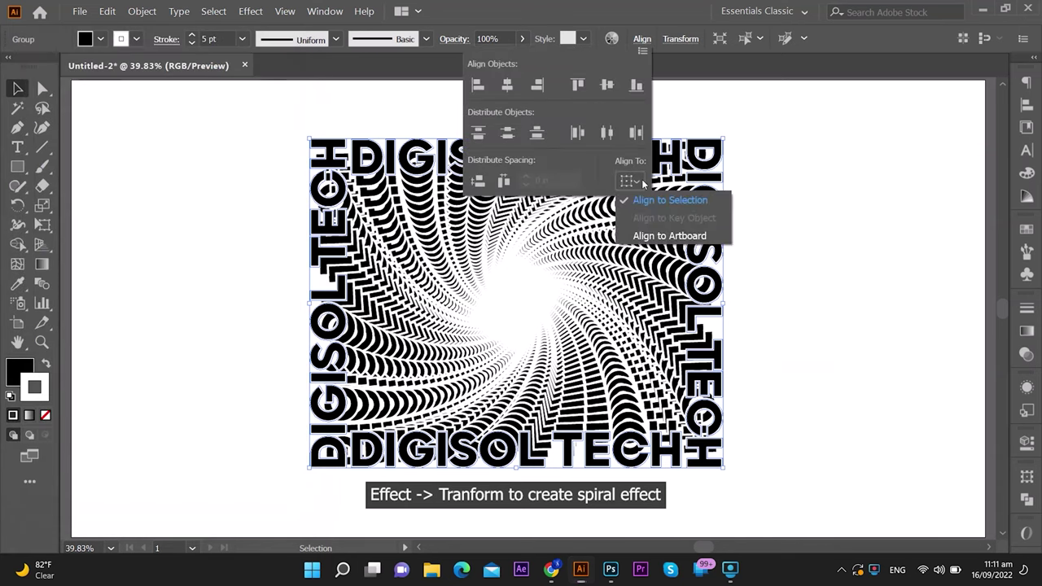
pyautogui.click(669, 235)
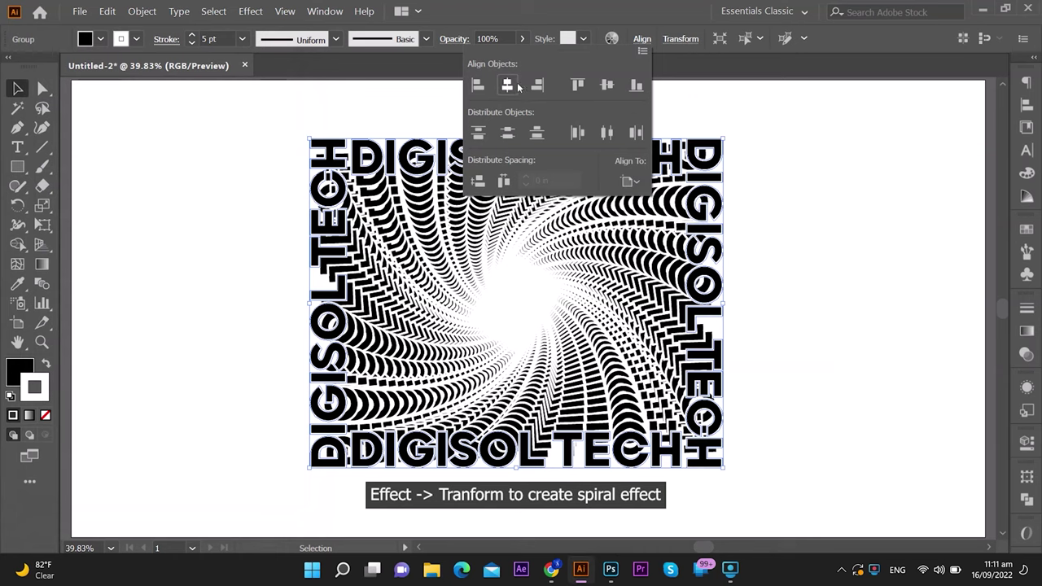
pyautogui.click(507, 85)
pyautogui.click(607, 84)
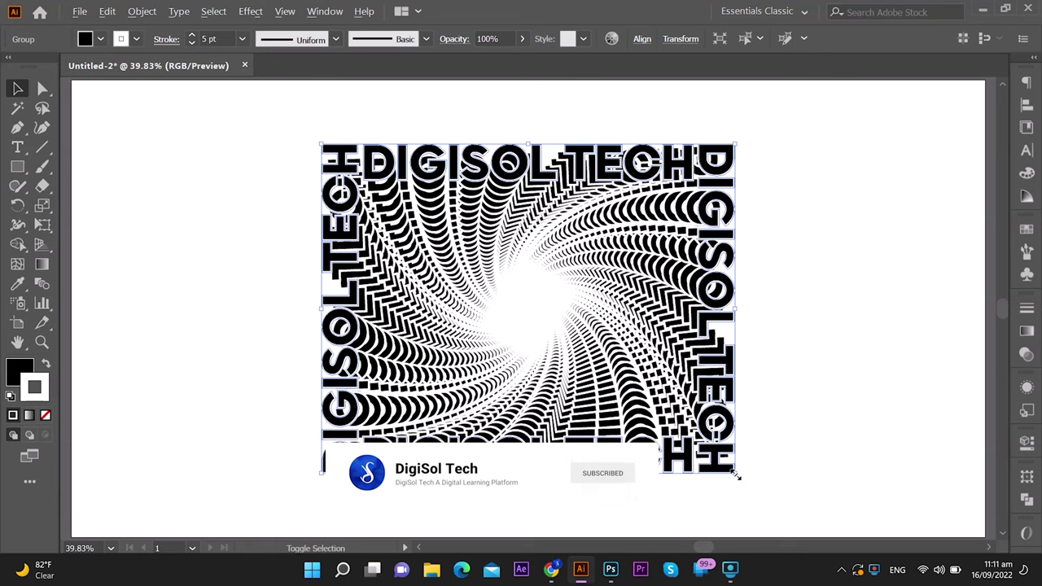
# Enlarge the spiral slightly from its centre and review it
pyautogui.moveTo(740, 478); pyautogui.dragTo(787, 486)
pyautogui.click(806, 459)
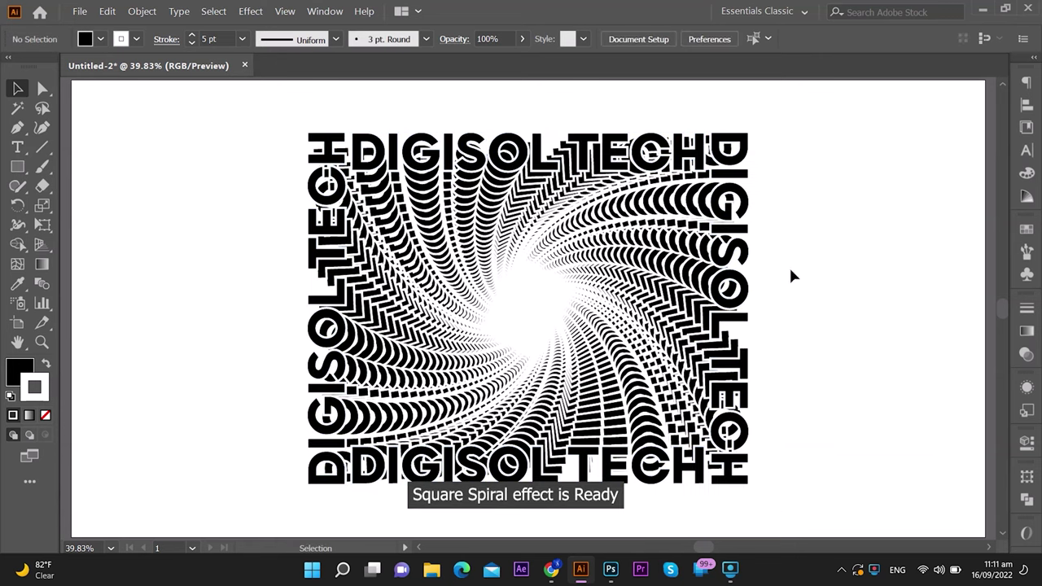
pyautogui.click(697, 477)
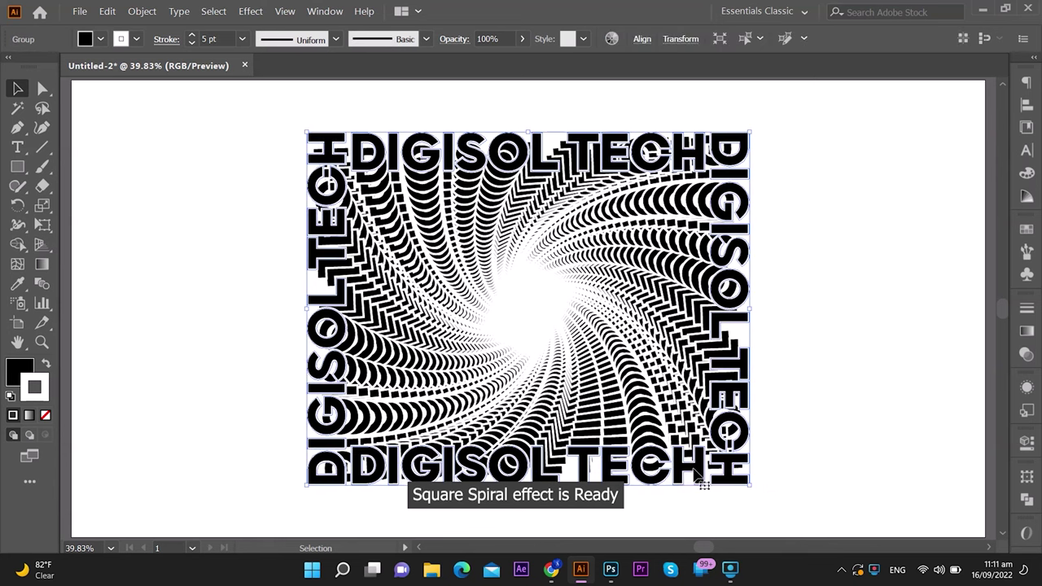
# Change the spiral's fill colour from black to red in the Color Picker
pyautogui.doubleClick(18, 368)
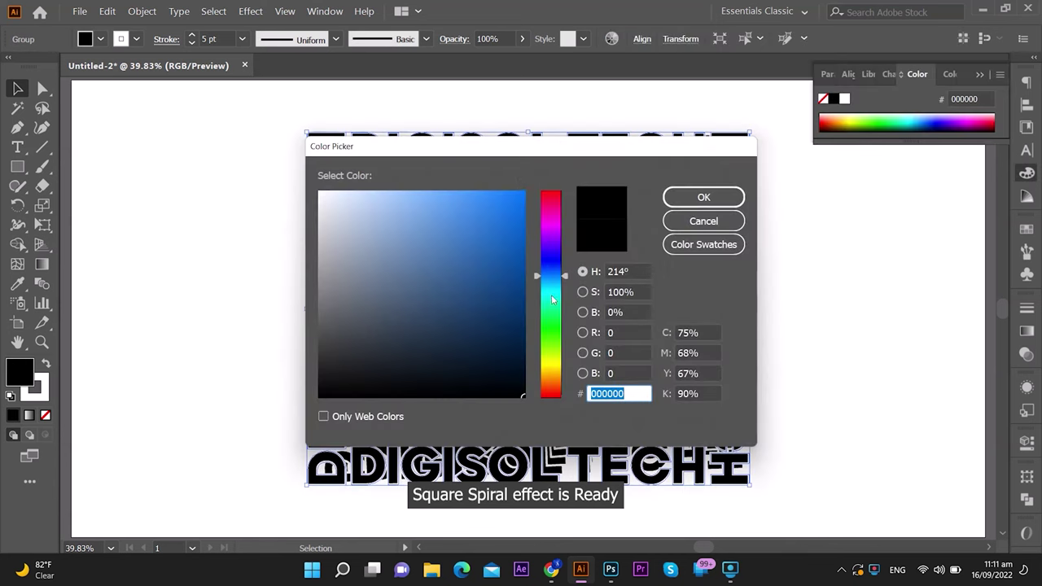
pyautogui.moveTo(548, 279)
pyautogui.mouseDown()
pyautogui.moveTo(557, 191)
pyautogui.moveTo(539, 229)
pyautogui.mouseUp()
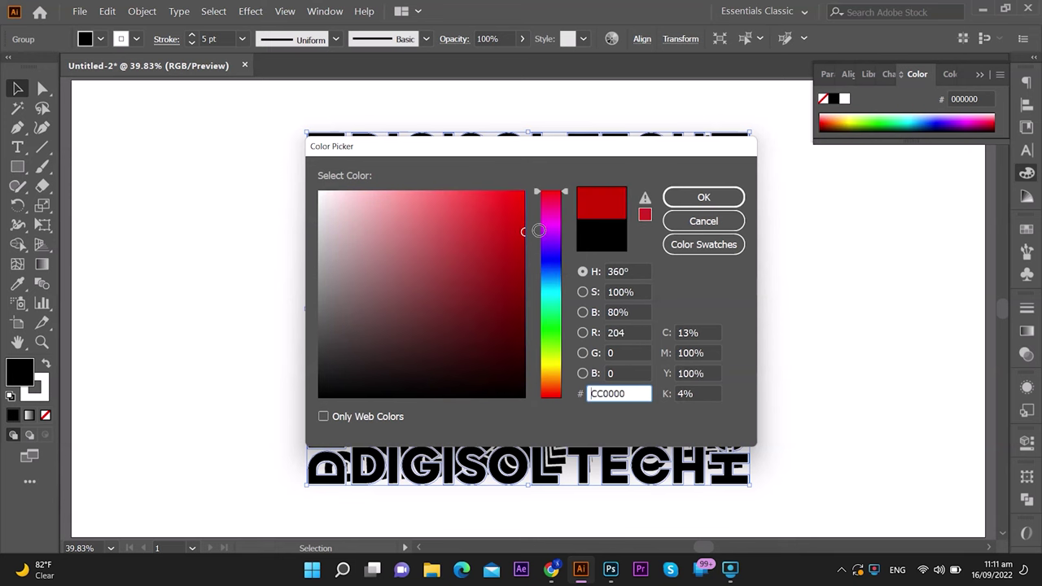
pyautogui.click(714, 223)
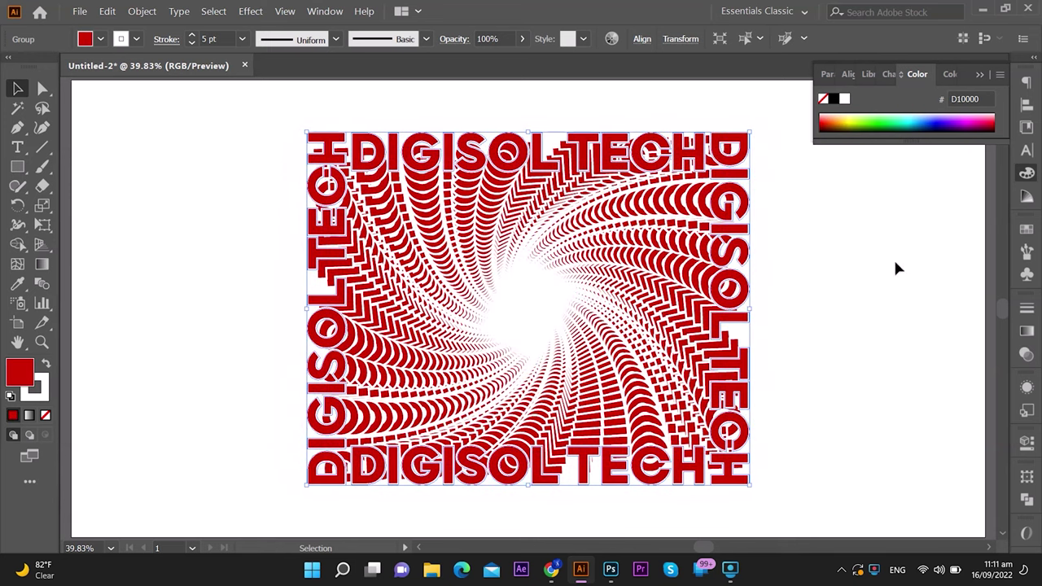
pyautogui.click(924, 446)
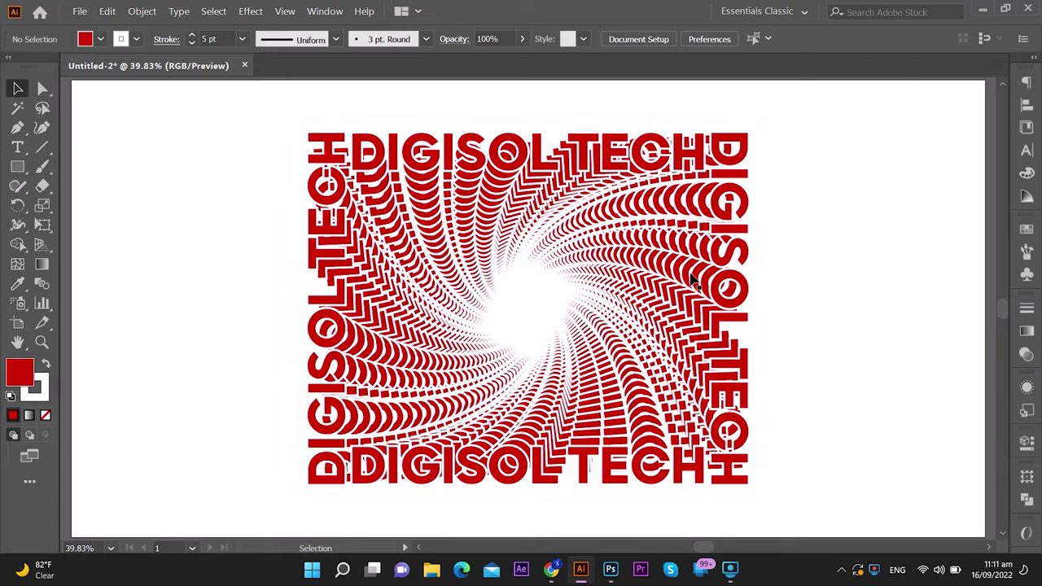